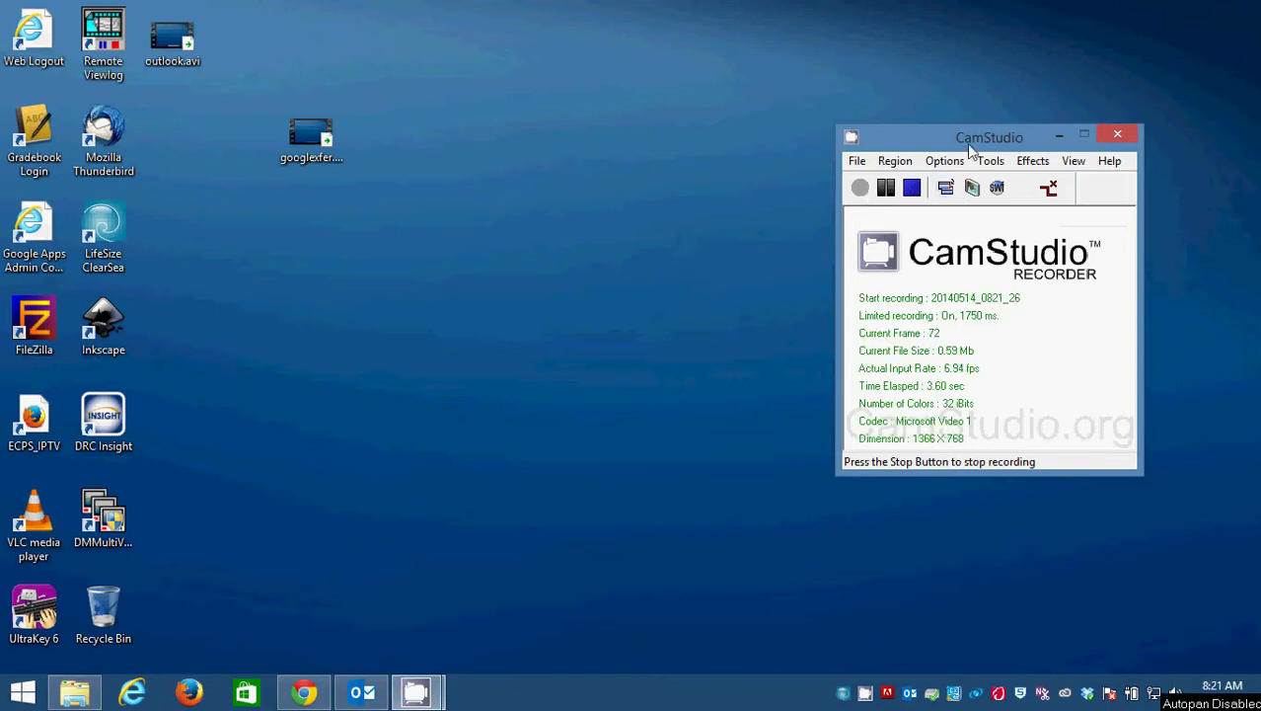
Drag the CamStudio recorder window from the upper right to the bottom centre, just above the taskbar.
left_click_drag(969, 138, 643, 660)
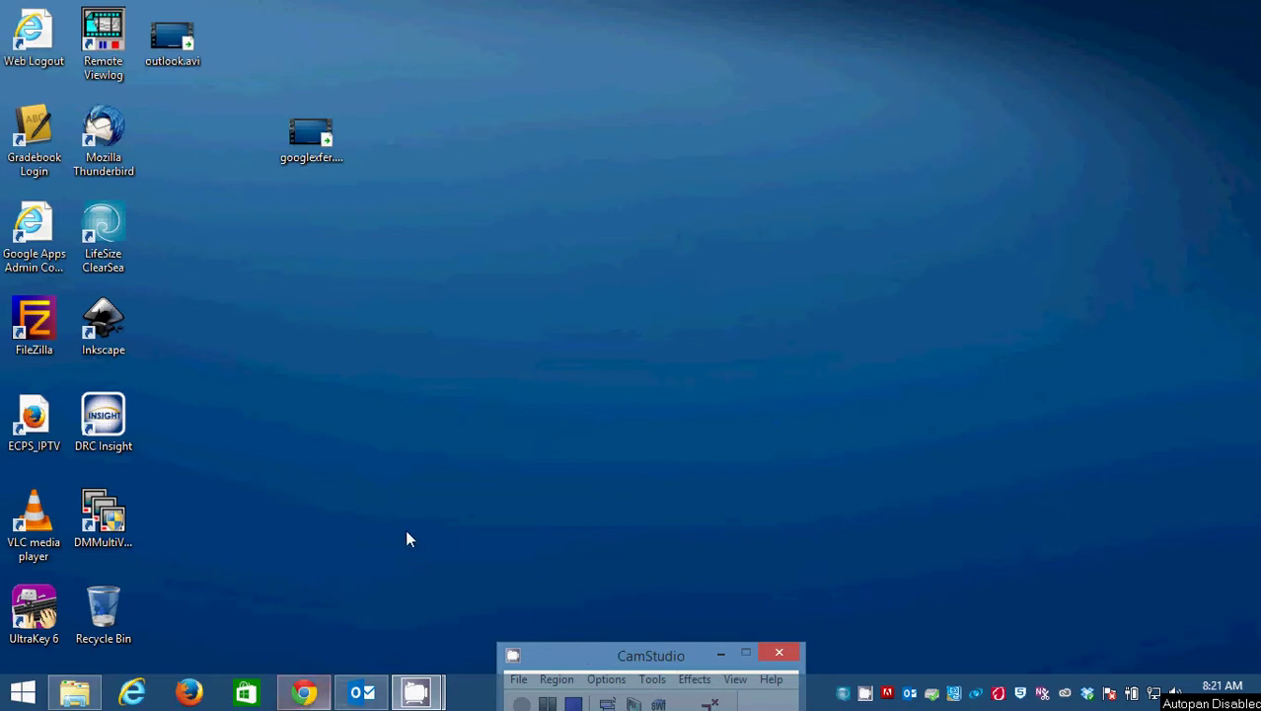
Launch Notepad from the Start screen search.
key("super")
type("notepad")
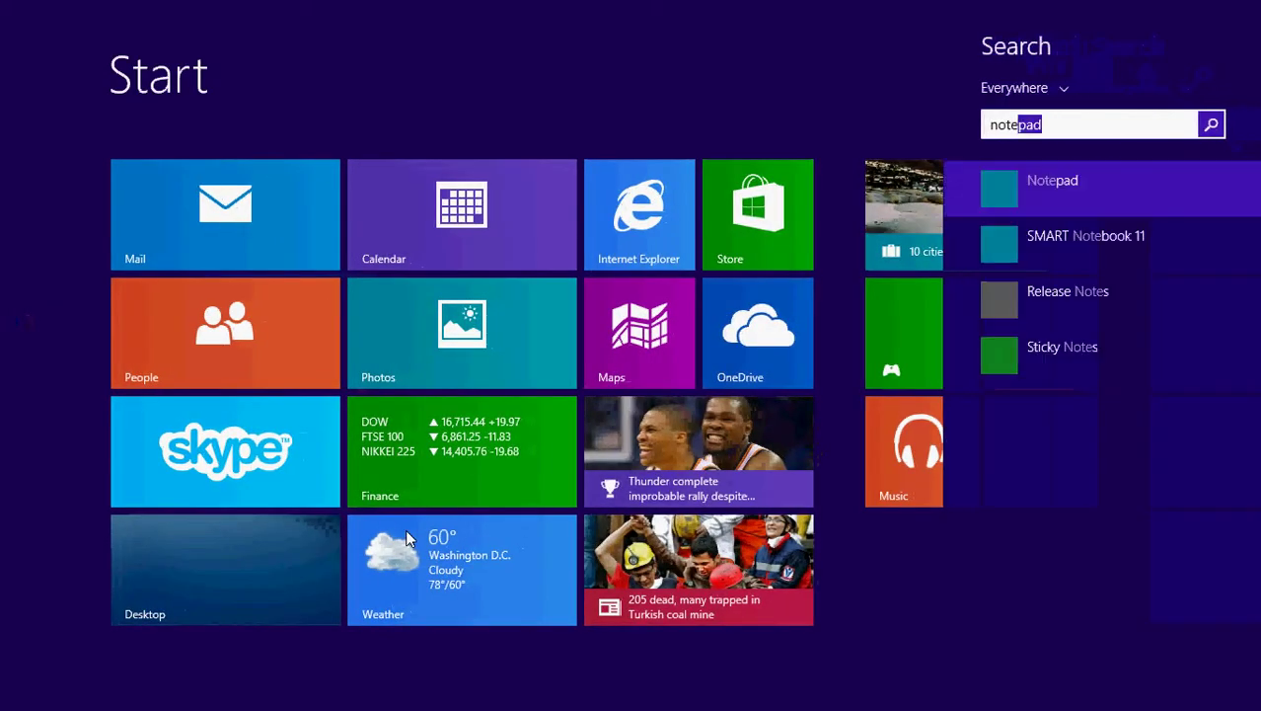
left_click(1048, 180)
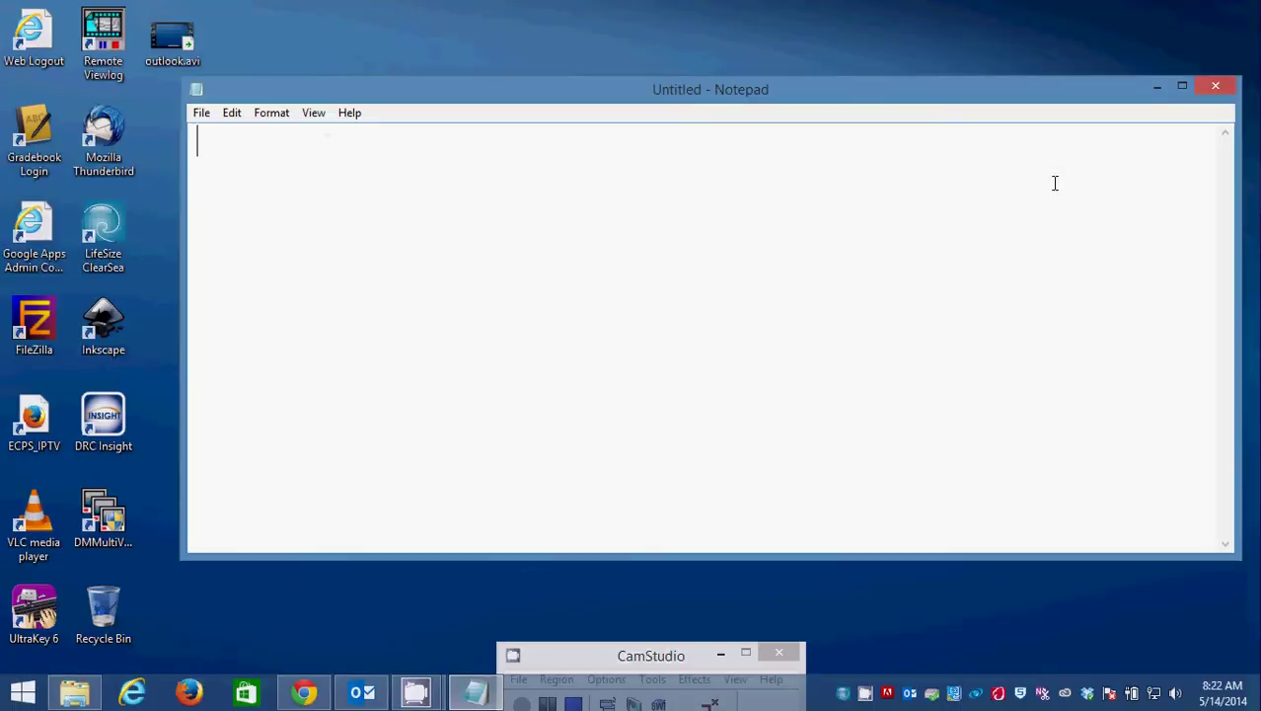
Type the notes 'OWA mail.eauclaireps.com', 'Outlook' and 'folders for oganizing your emails' on separate lines.
type("OWA ")
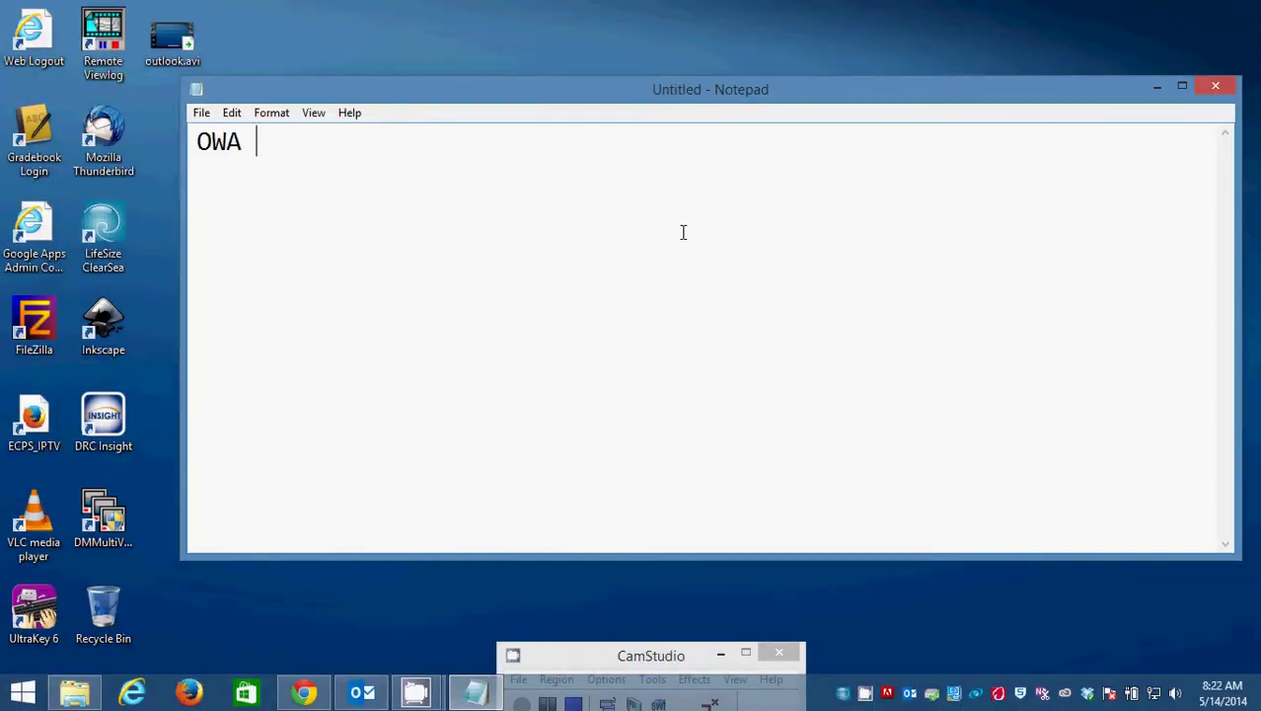
type("mail.eu")
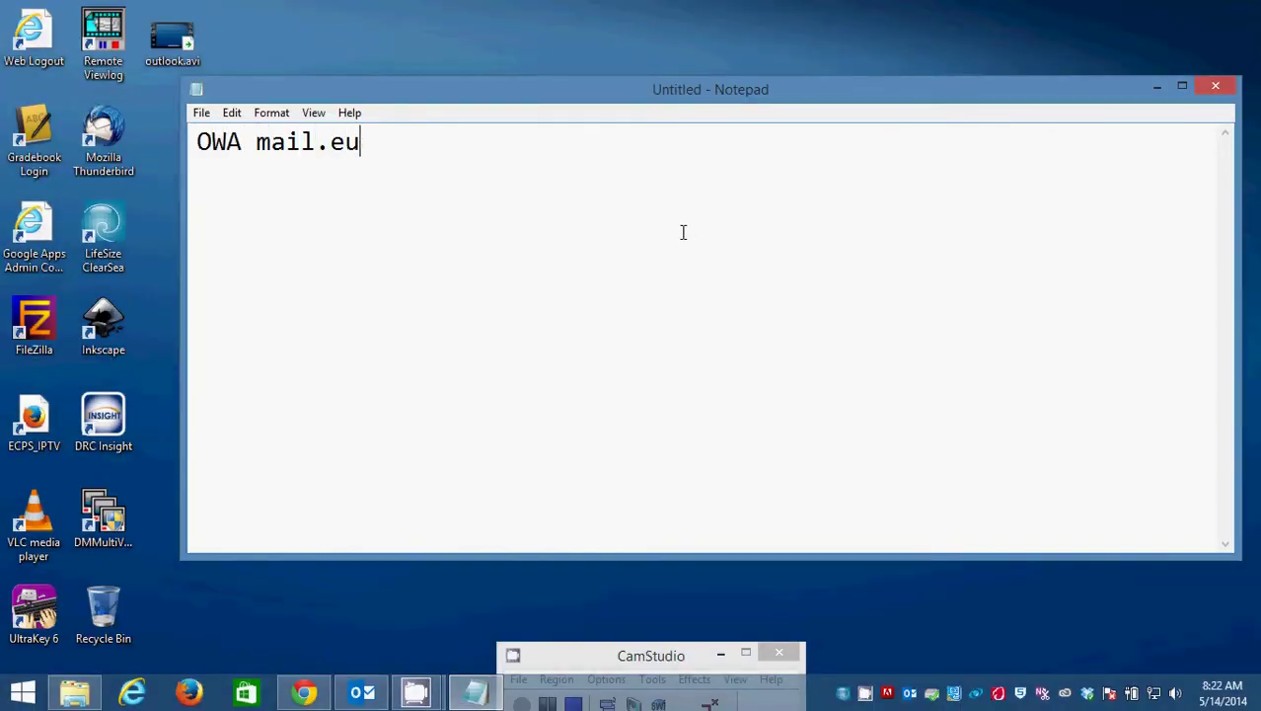
key("BackSpace")
type("auclaireps.com")
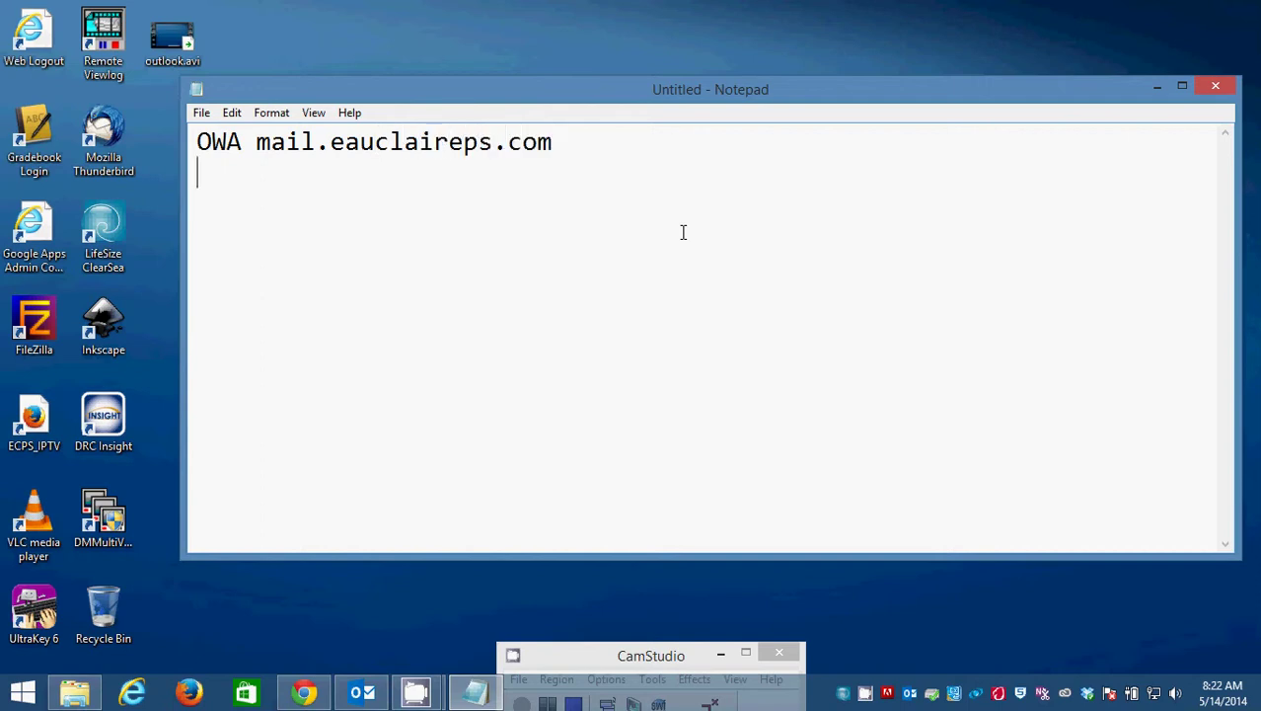
key("Return")
type("Outlook")
key("Return")
key("Return")
key("Return")
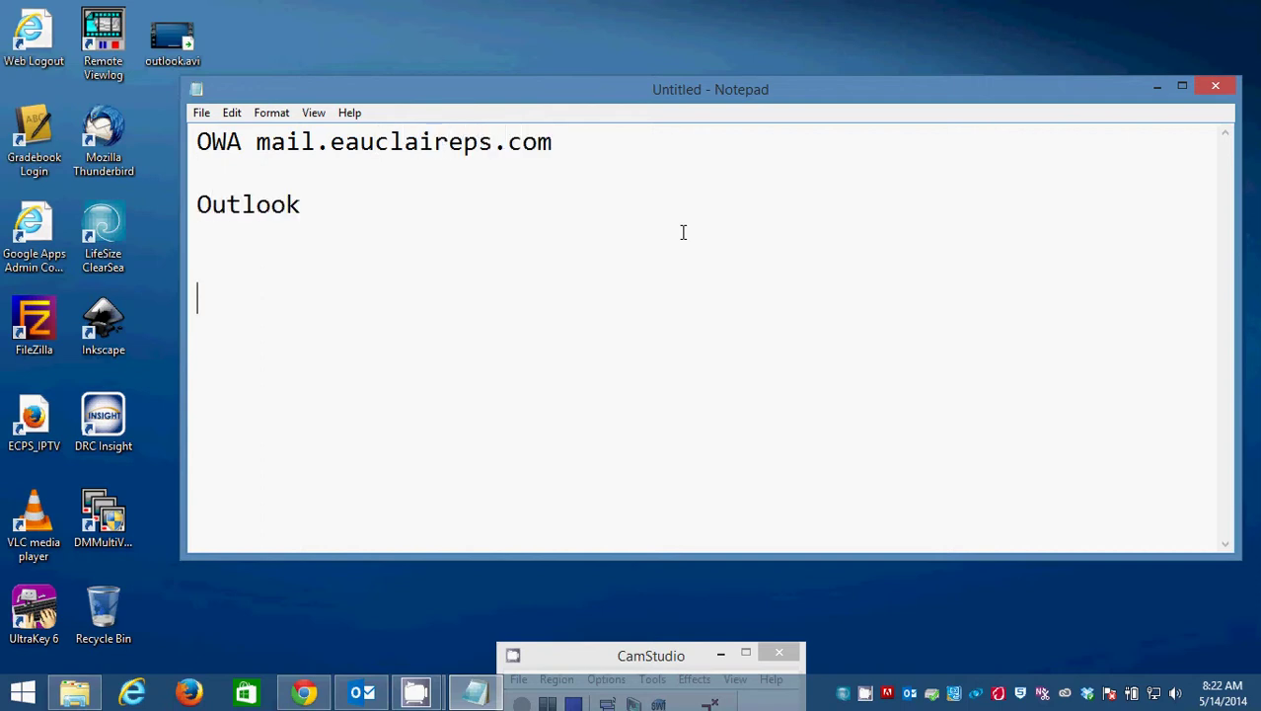
type("folder")
key("BackSpace")
type("s ")
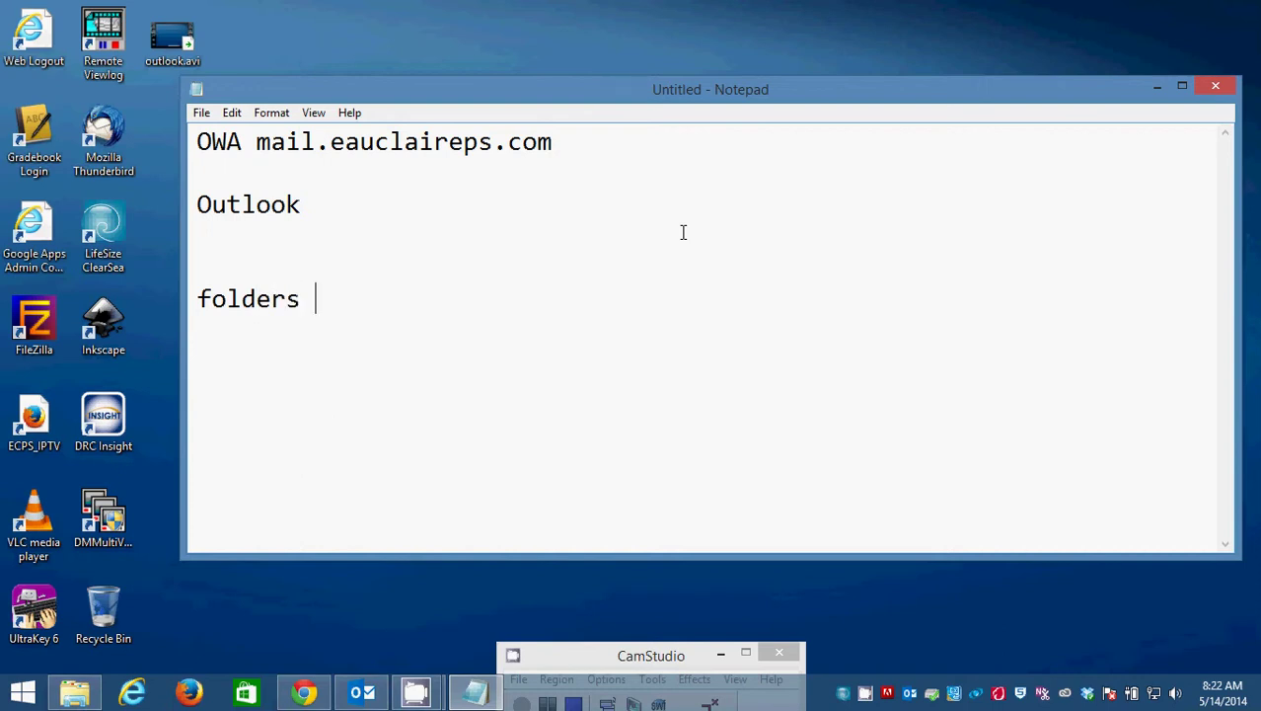
type("for ogan")
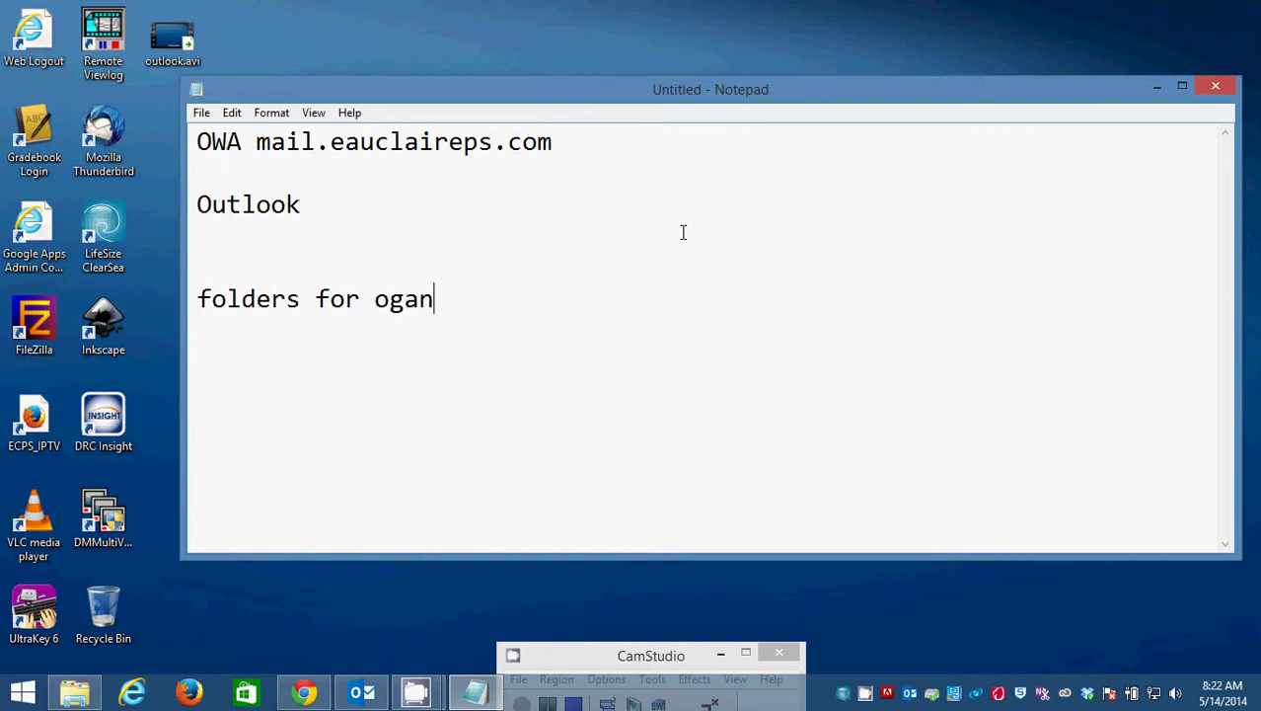
type("izing you")
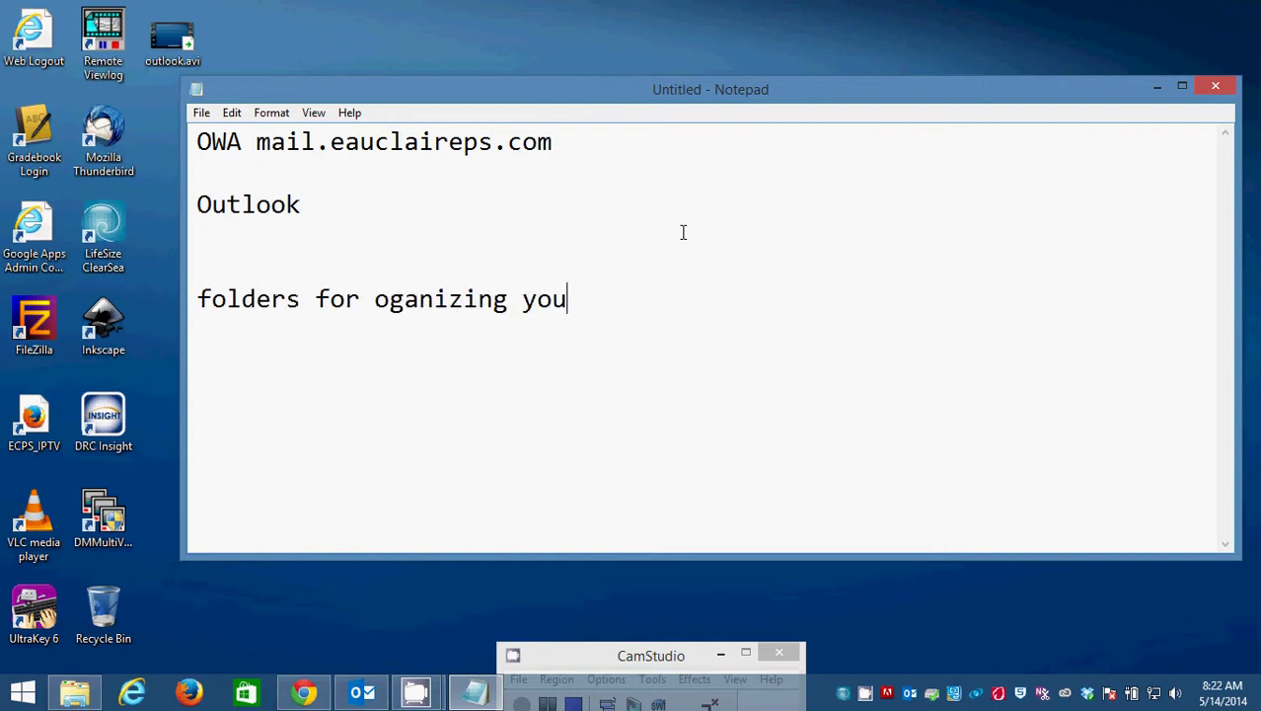
type("r rmails")
key("Return")
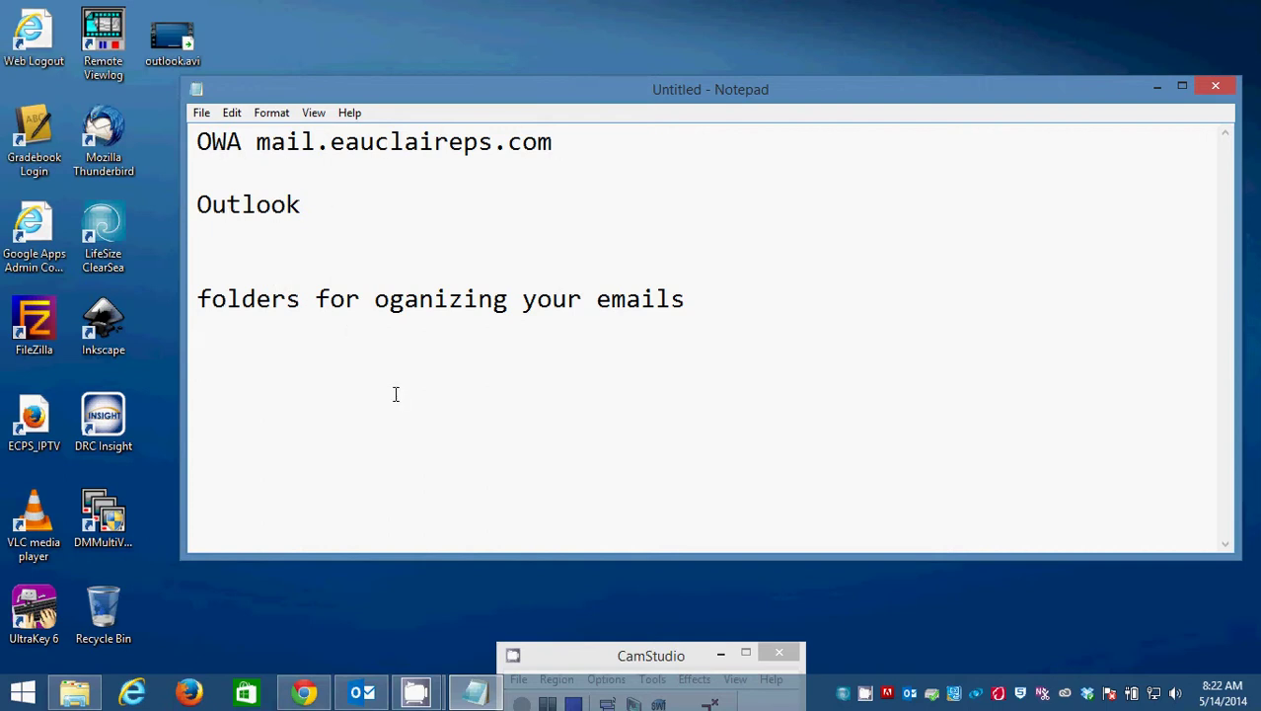
Minimize Notepad and bring the browser showing Outlook Web App forward.
left_click(1160, 86)
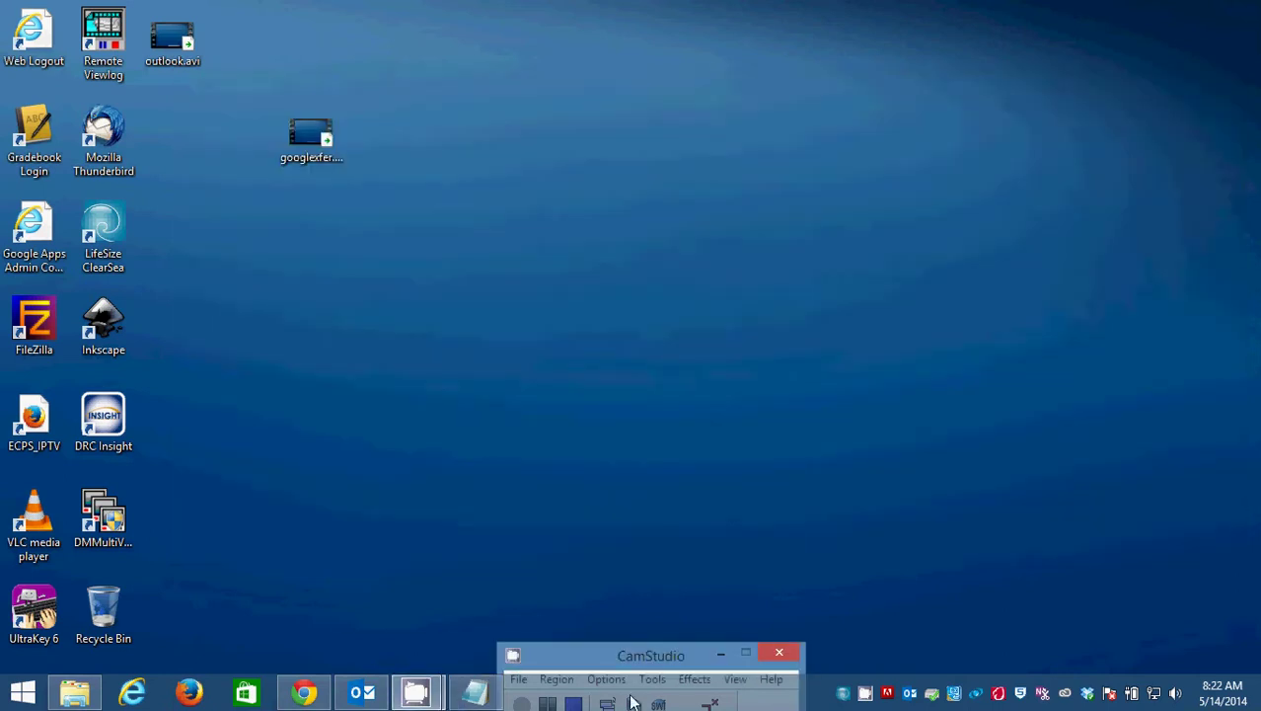
left_click(304, 693)
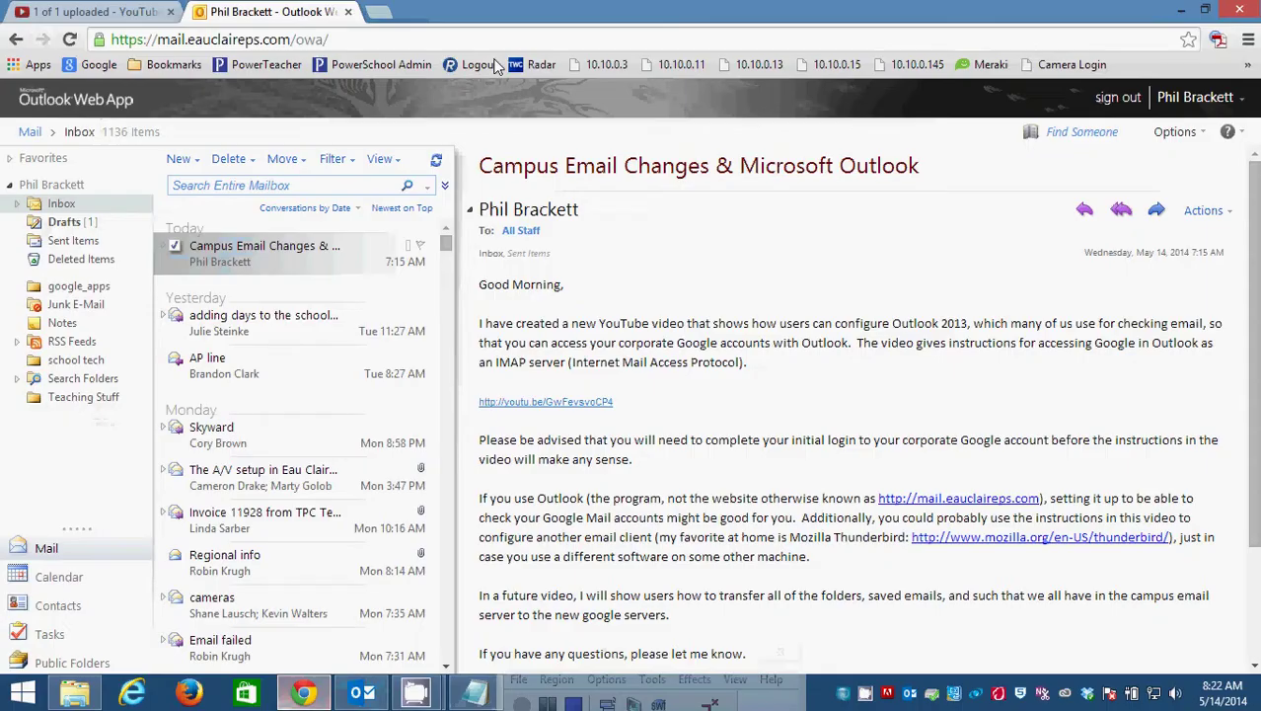
left_click(346, 40)
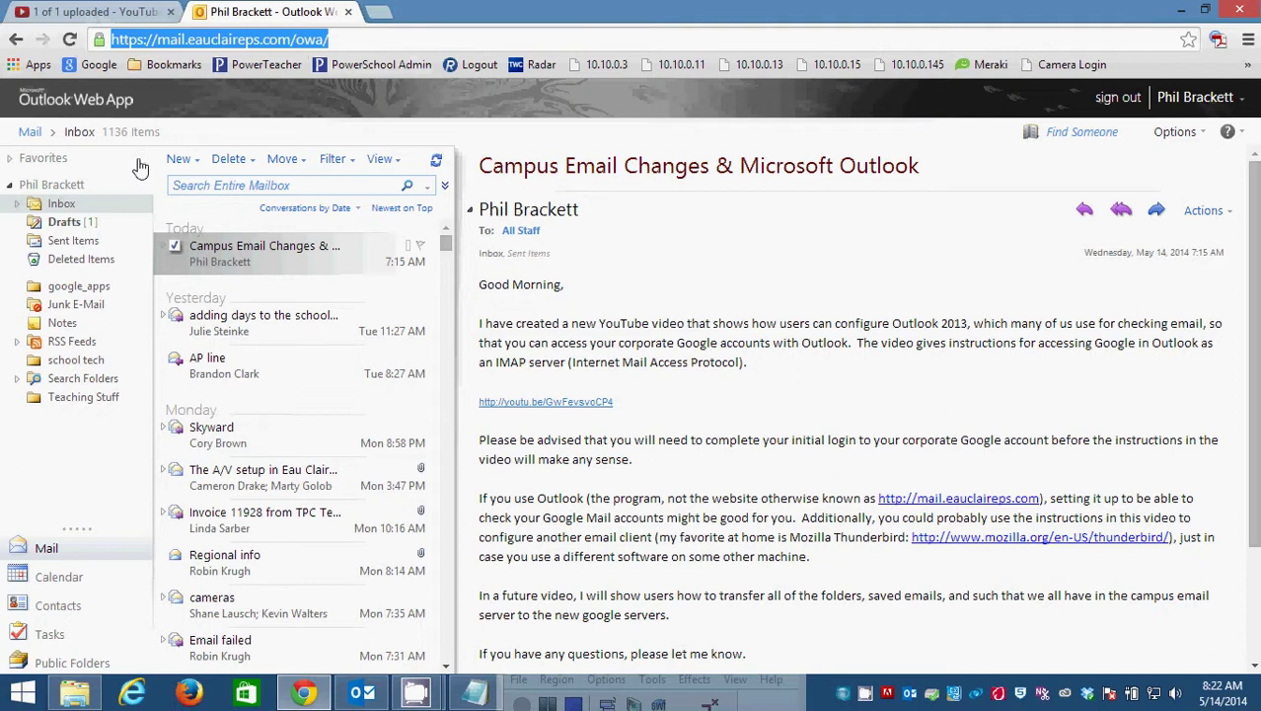
left_click(450, 237)
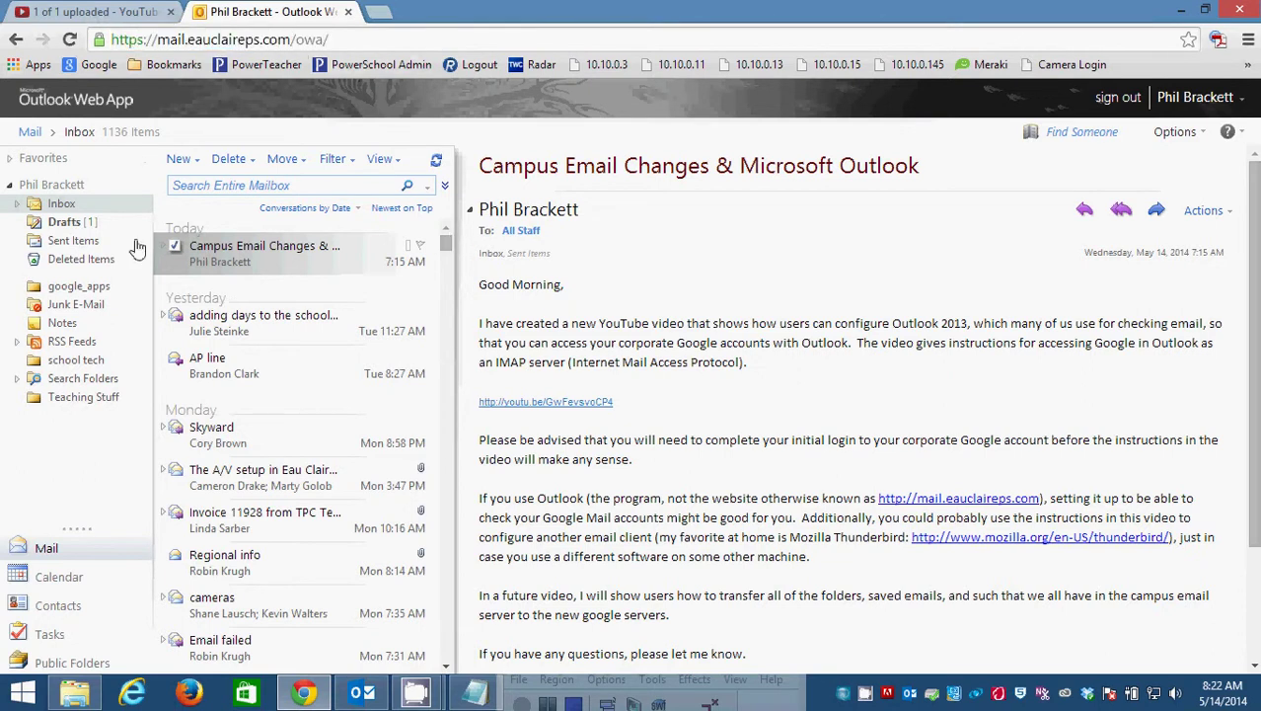
Sign out of Outlook Web App and log back in with the user name and password.
left_click(1118, 97)
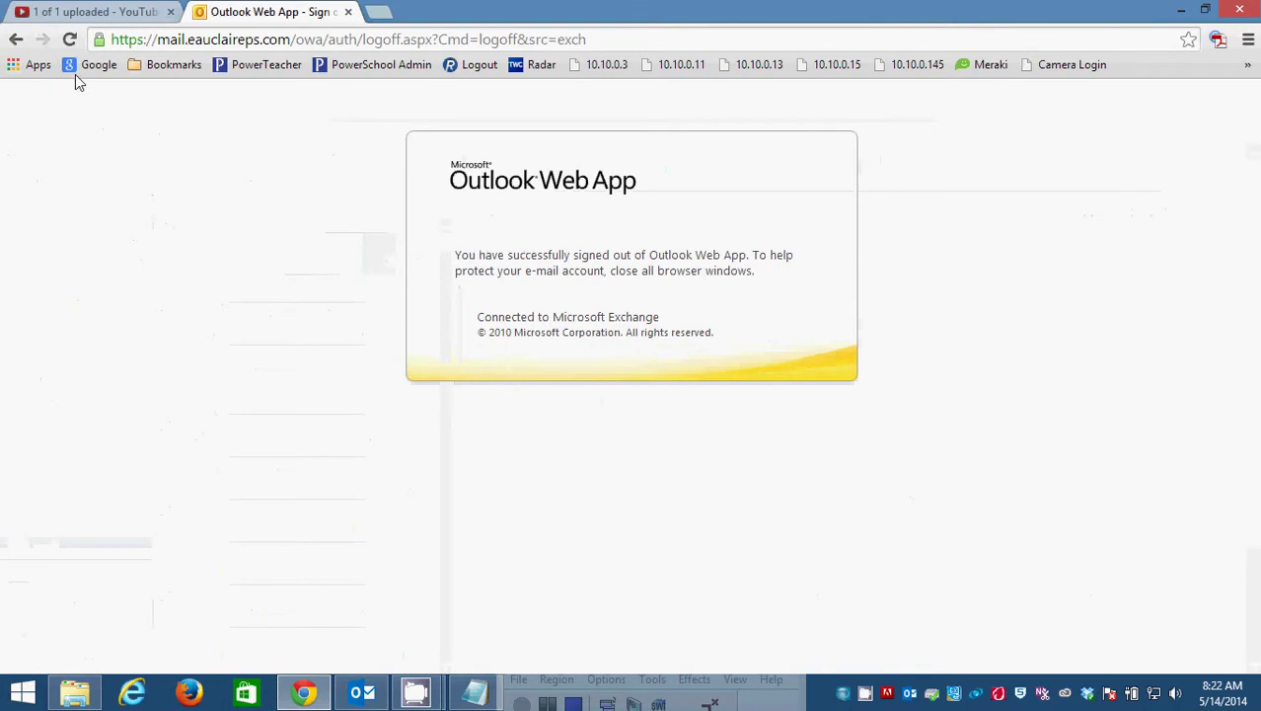
left_click(16, 40)
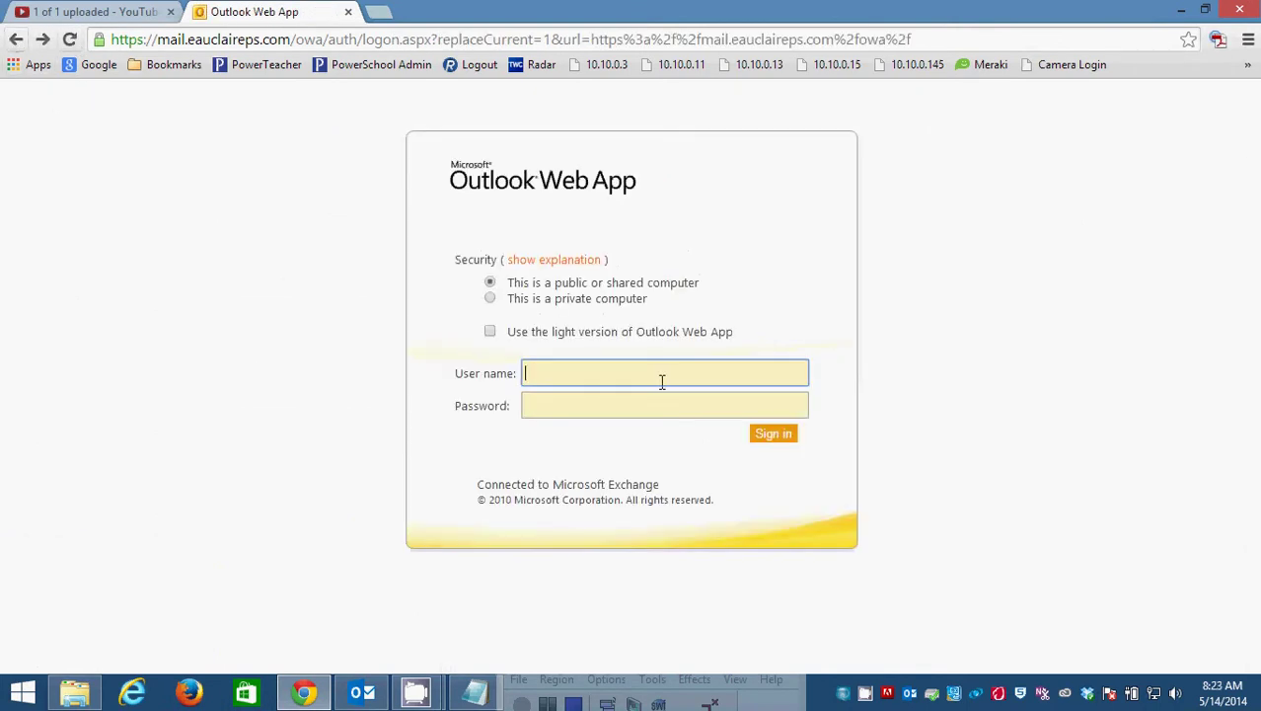
key("Tab")
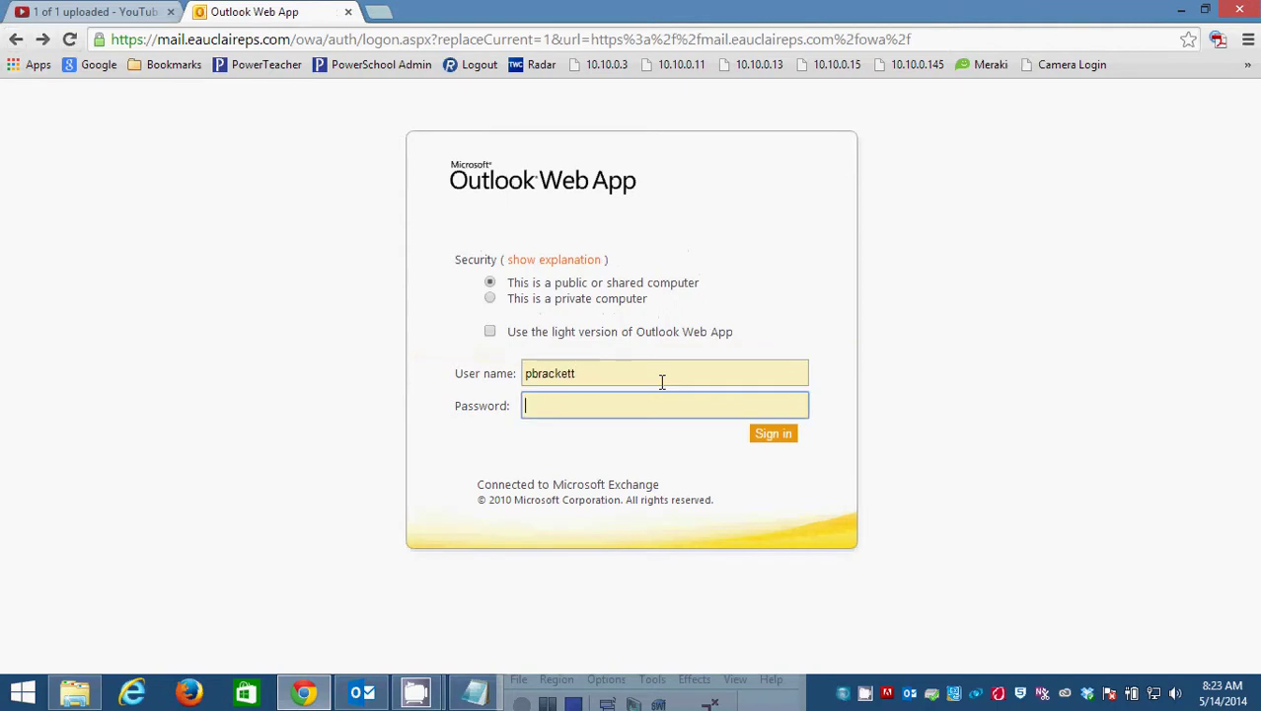
key("Return")
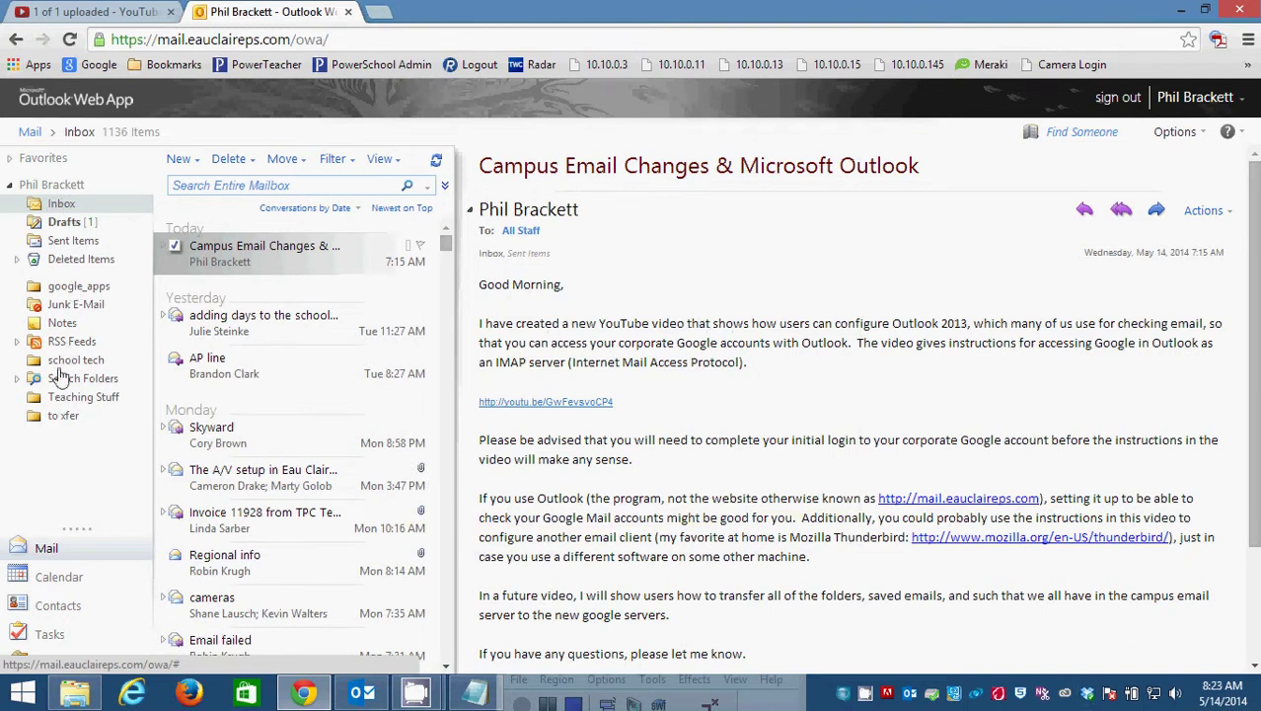
Browse the google_apps, school tech, Teaching Stuff and to xfer folders, then return to the Inbox.
left_click(72, 287)
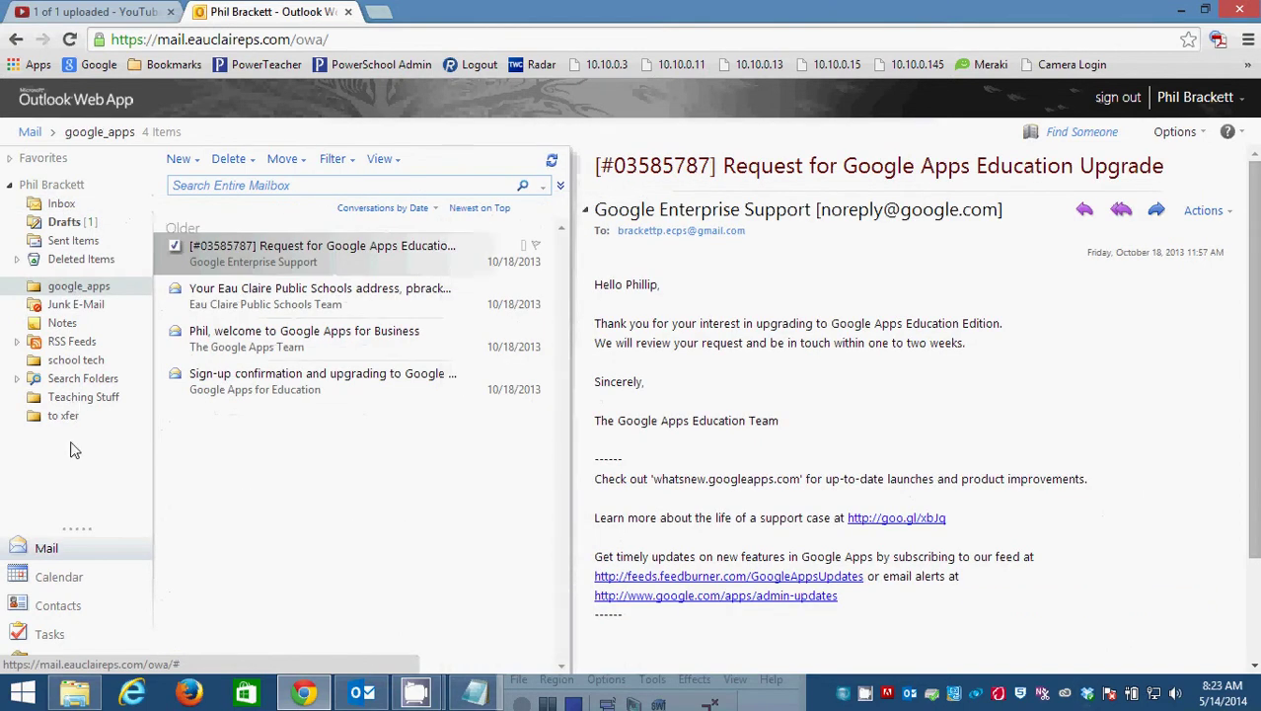
left_click(71, 360)
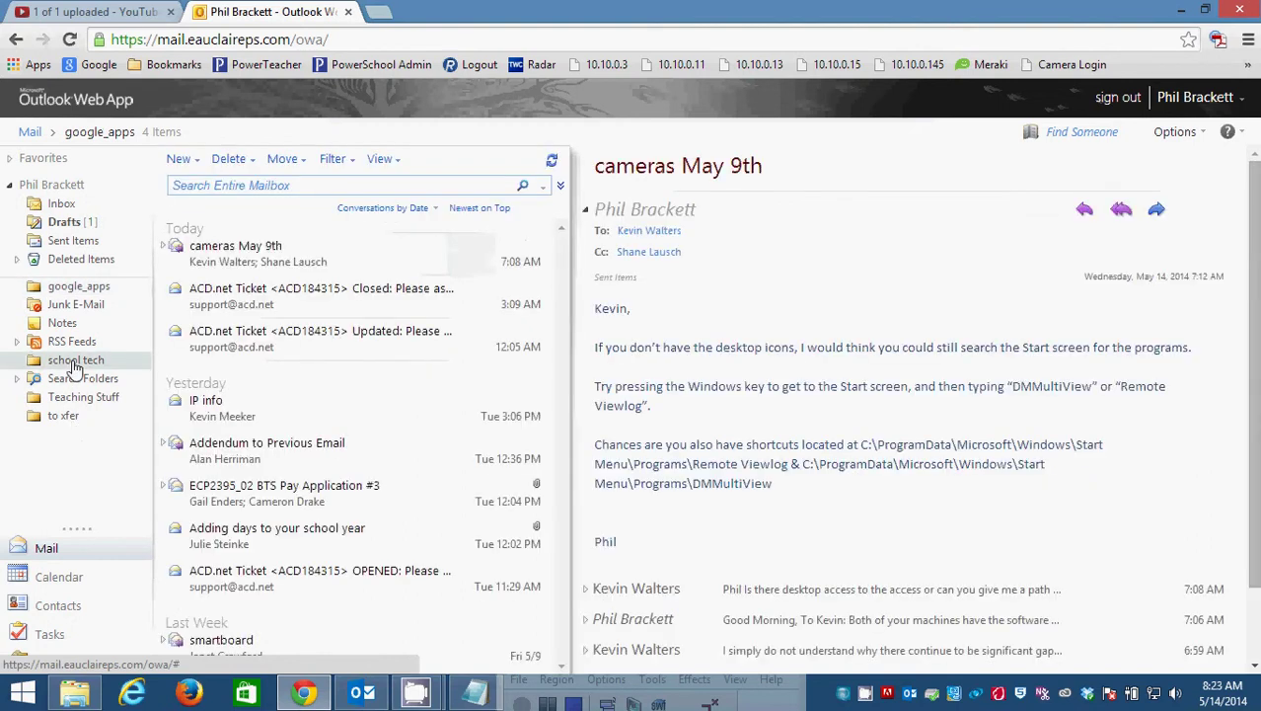
left_click(67, 400)
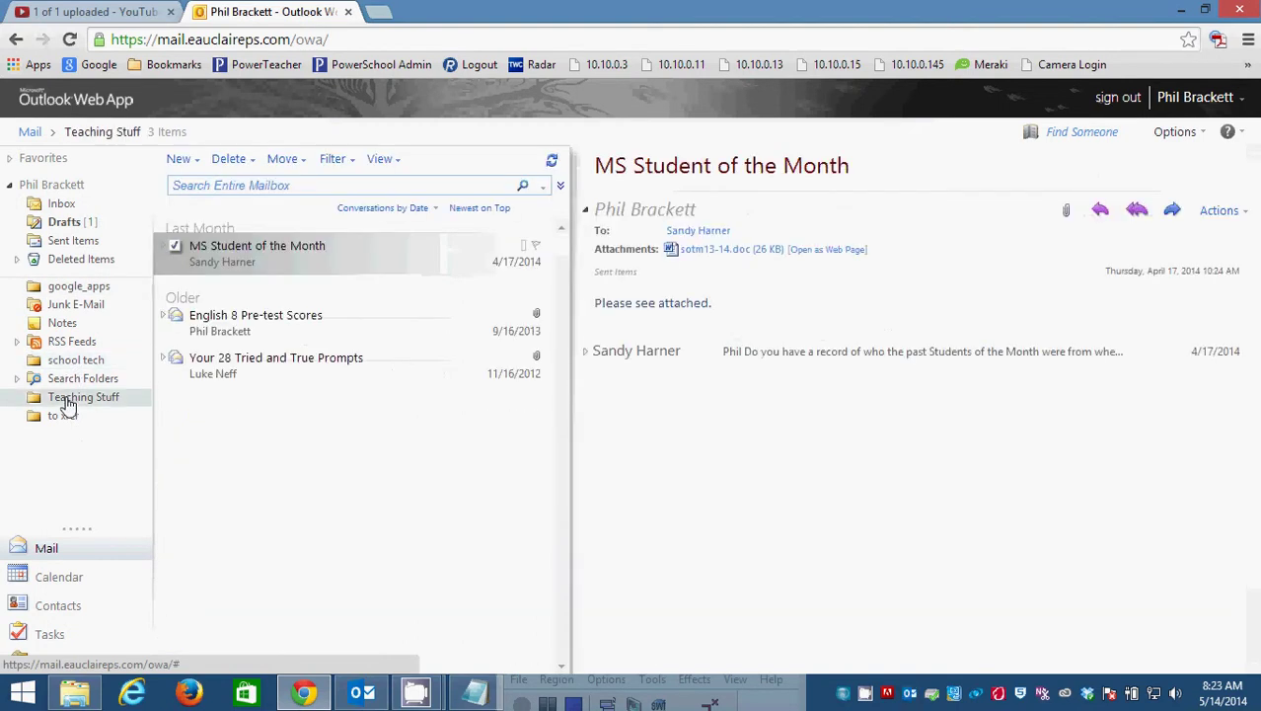
left_click(65, 417)
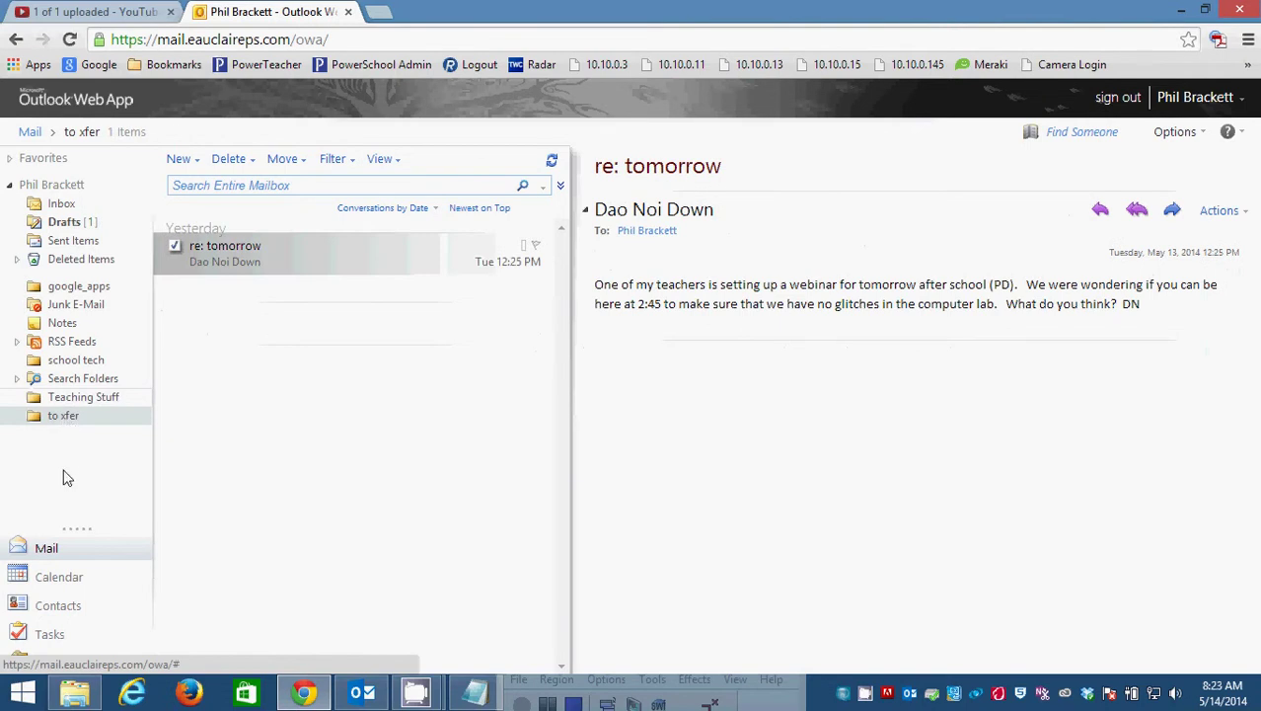
left_click(61, 206)
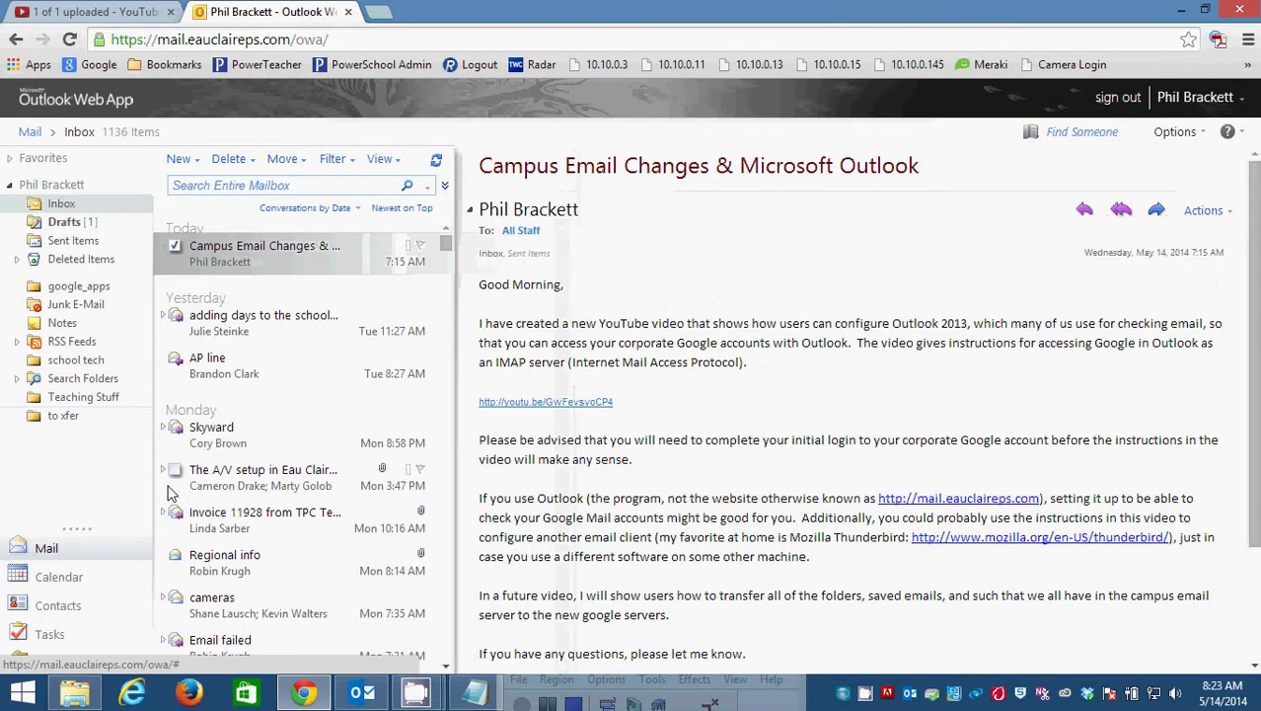
Create a folder named 'misc' under the mailbox root and open it.
left_click(56, 186)
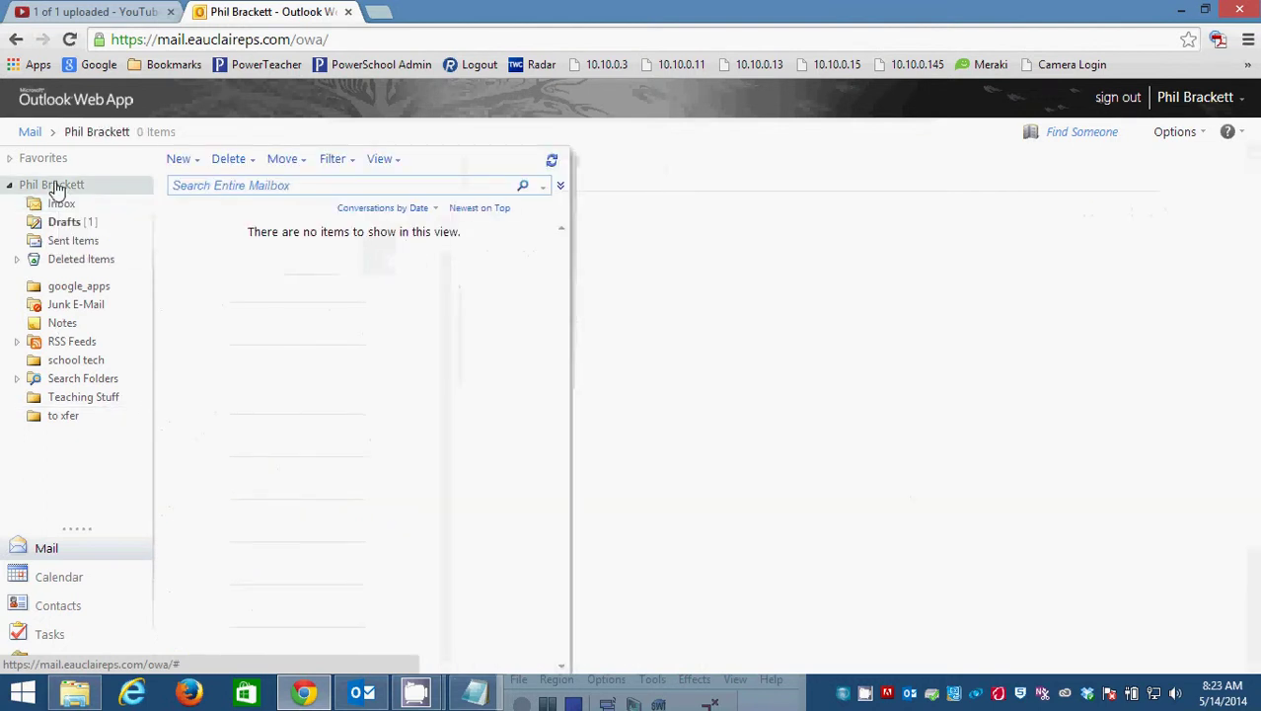
right_click(77, 187)
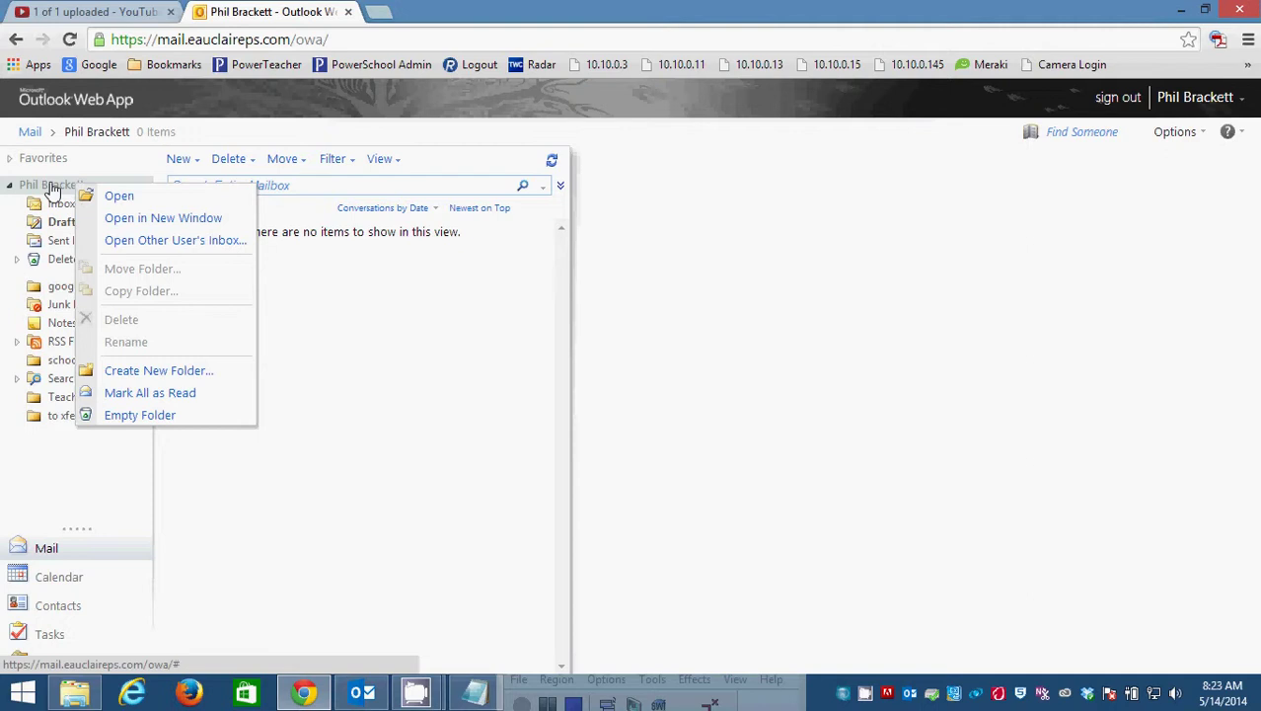
left_click(154, 371)
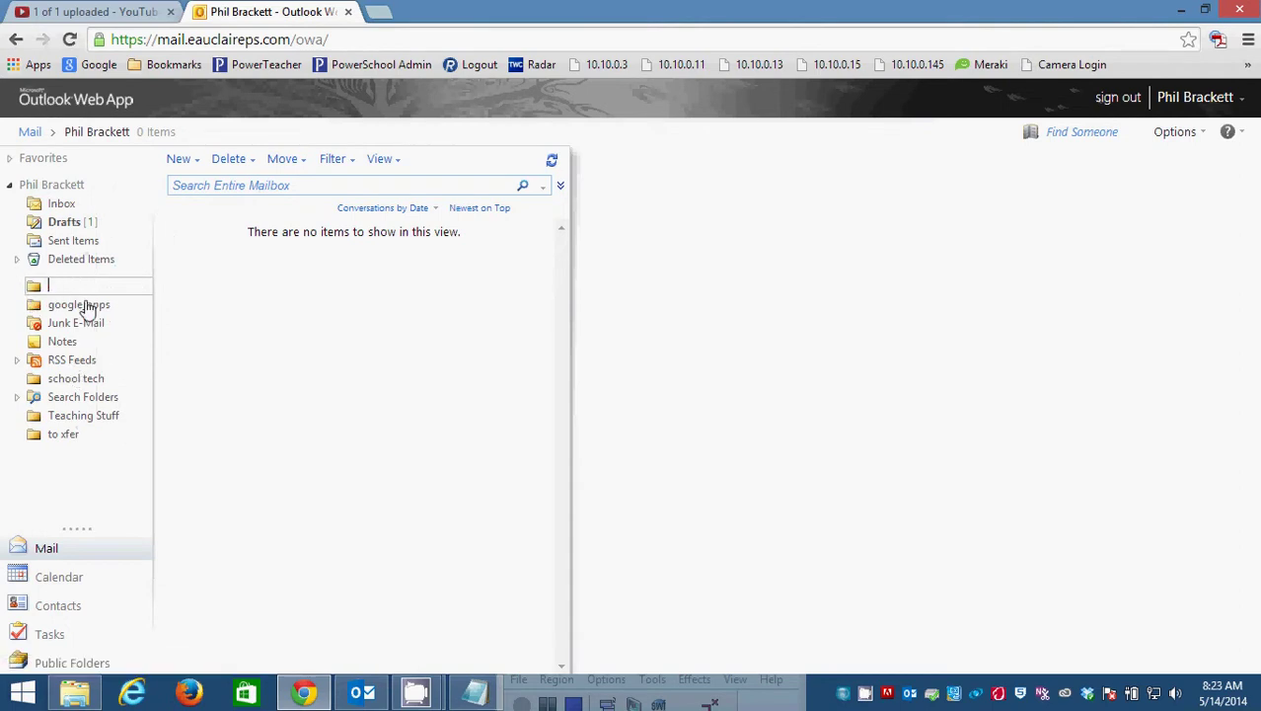
type("misc")
key("Return")
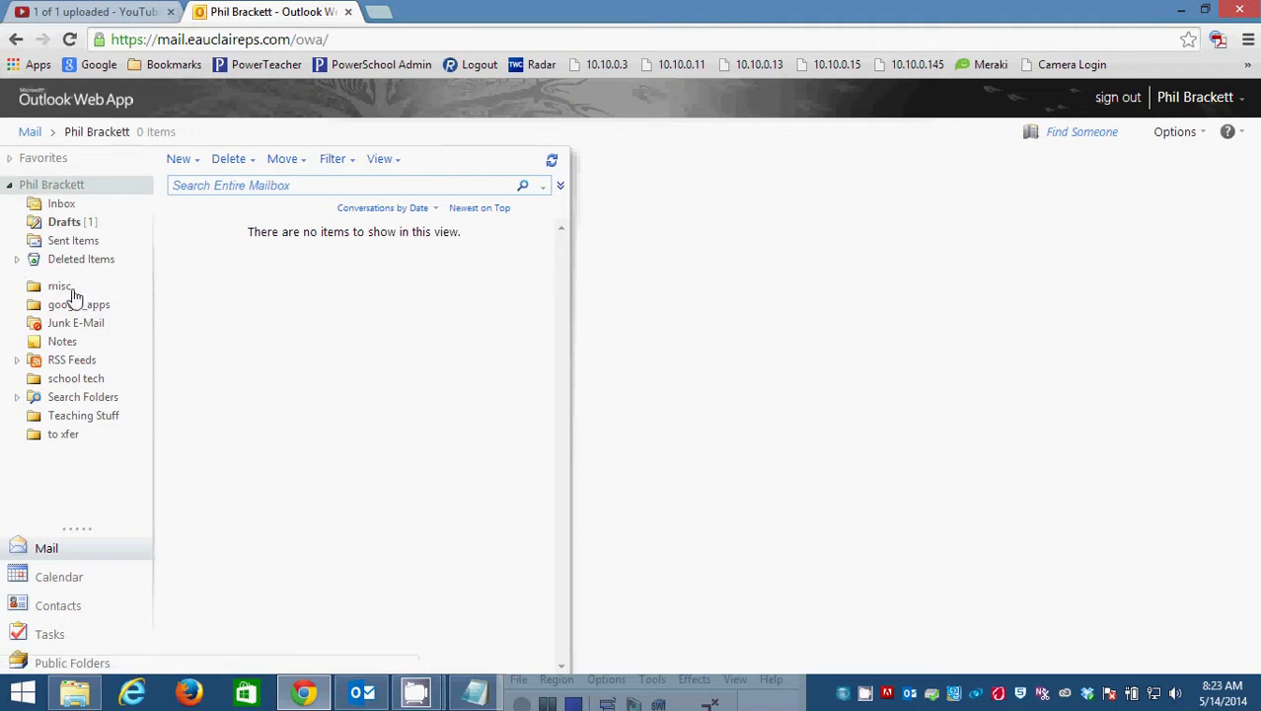
left_click(73, 293)
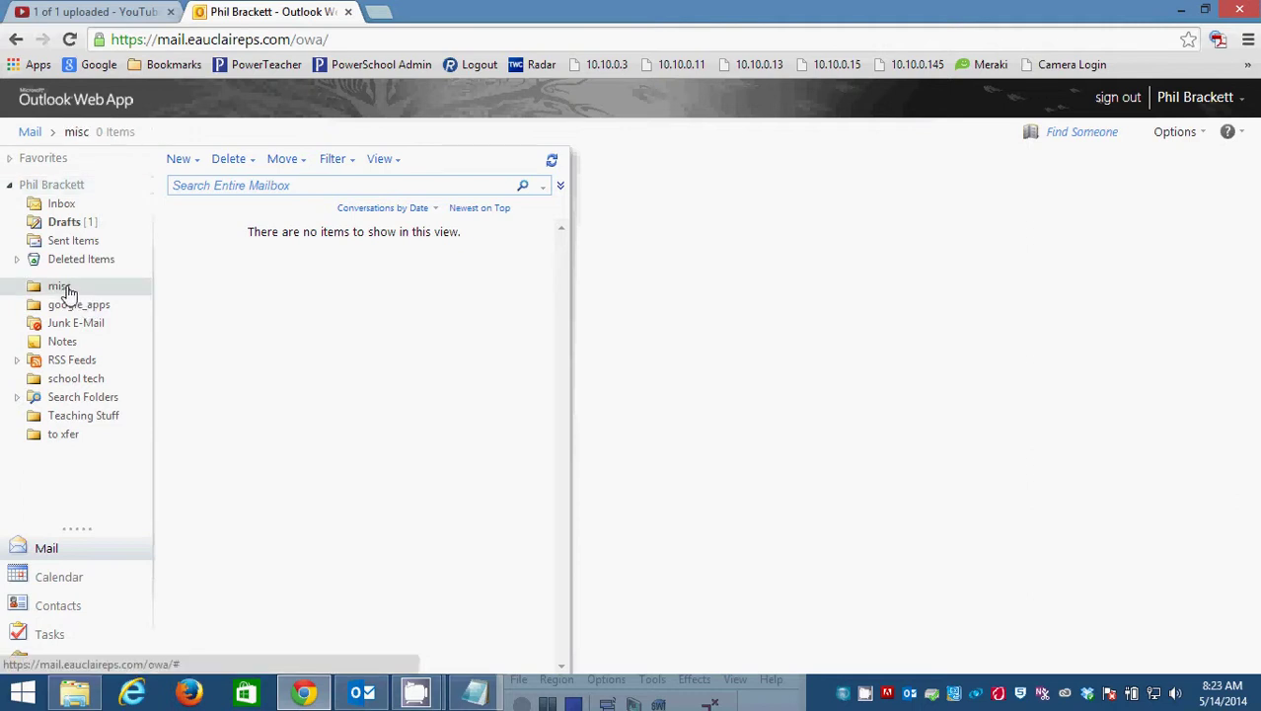
Drag the Skyward email from the Inbox into misc, then back to the Inbox, leaving misc empty.
left_click(59, 205)
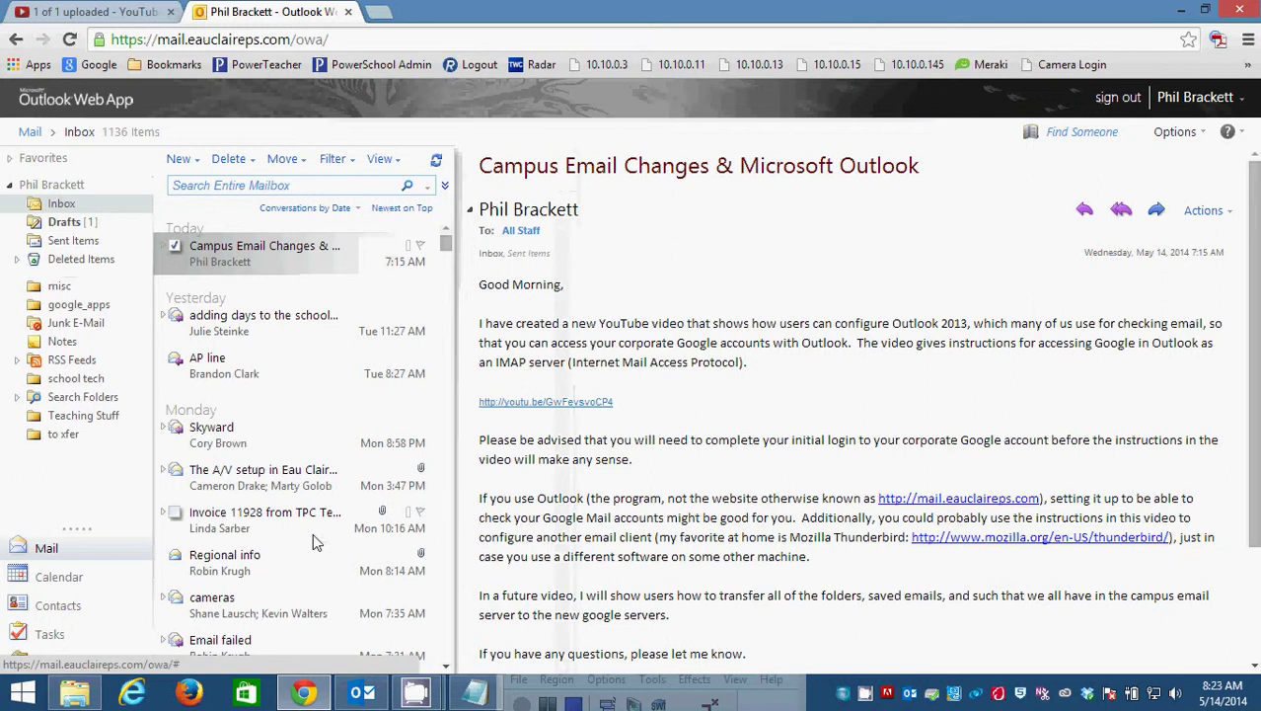
left_click(273, 447)
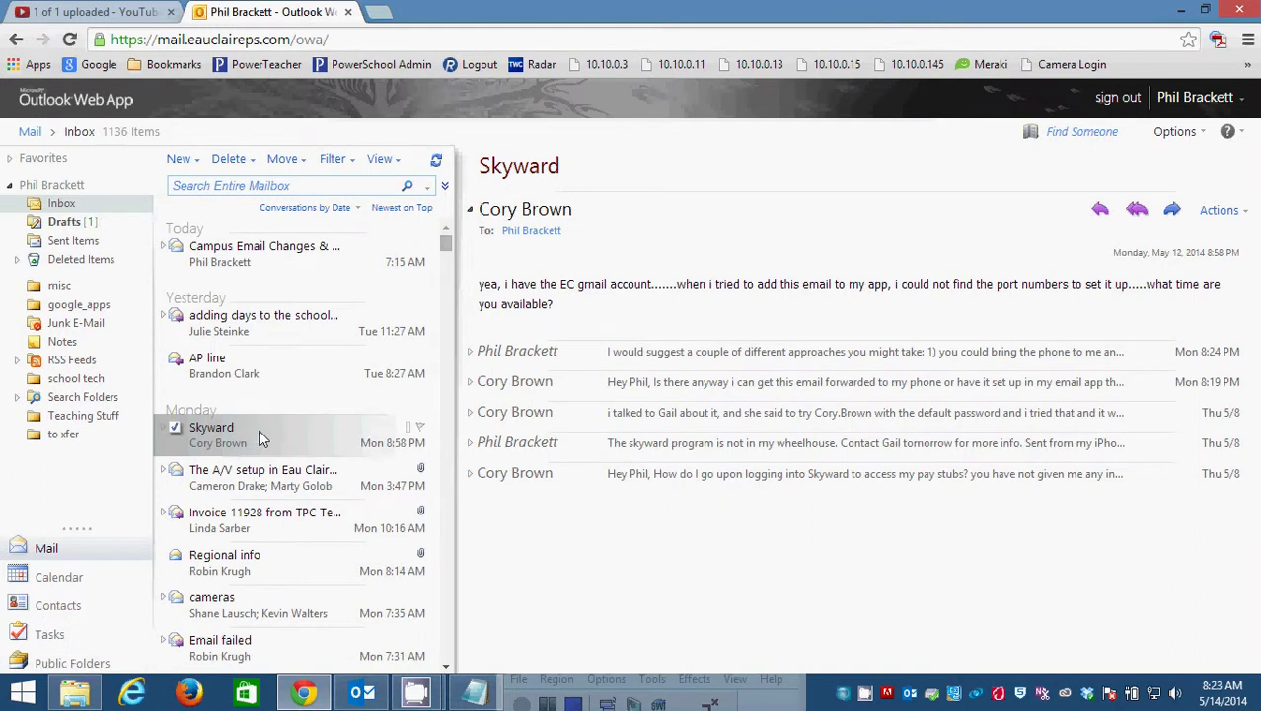
left_click_drag(234, 435, 69, 287)
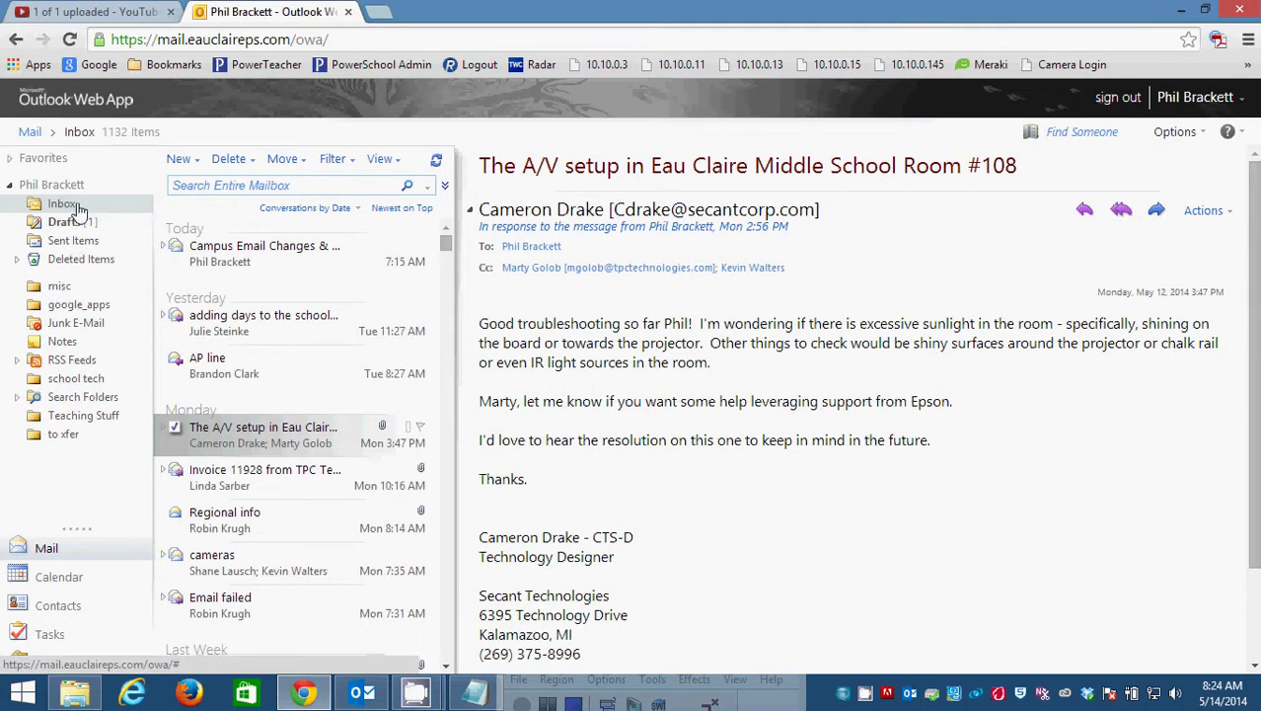
left_click(60, 288)
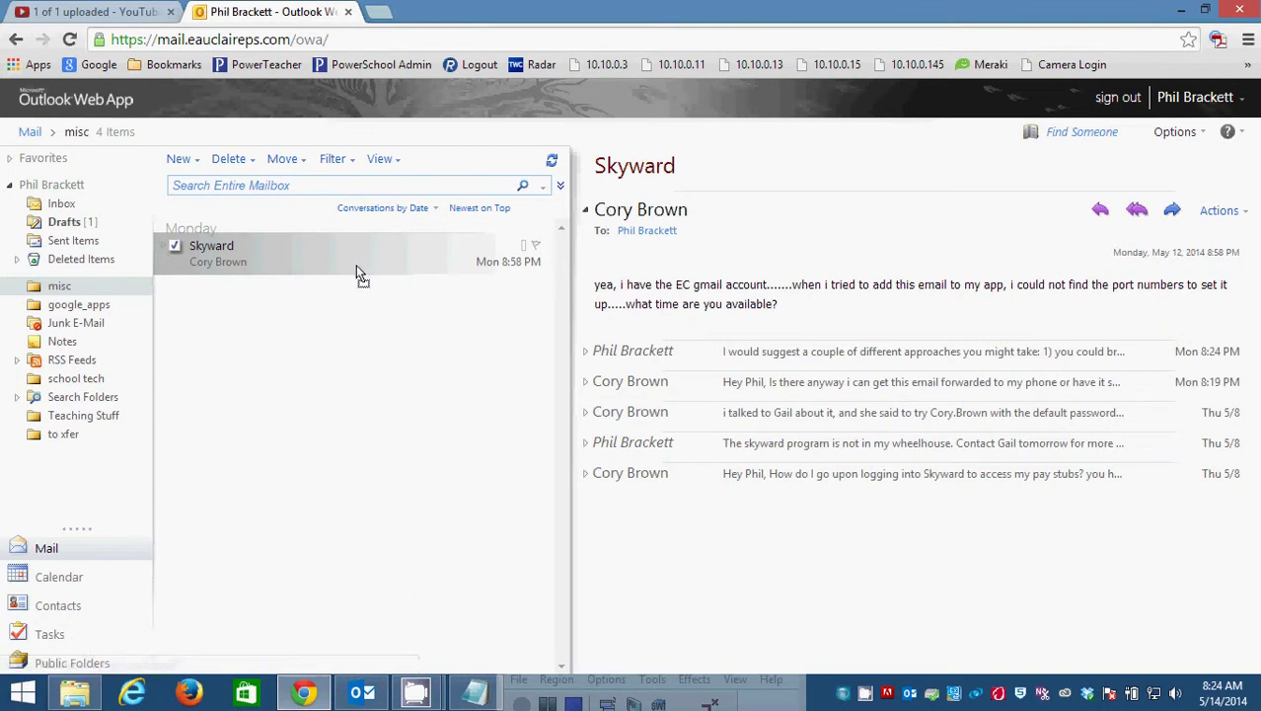
left_click_drag(358, 274, 59, 207)
left_click(59, 207)
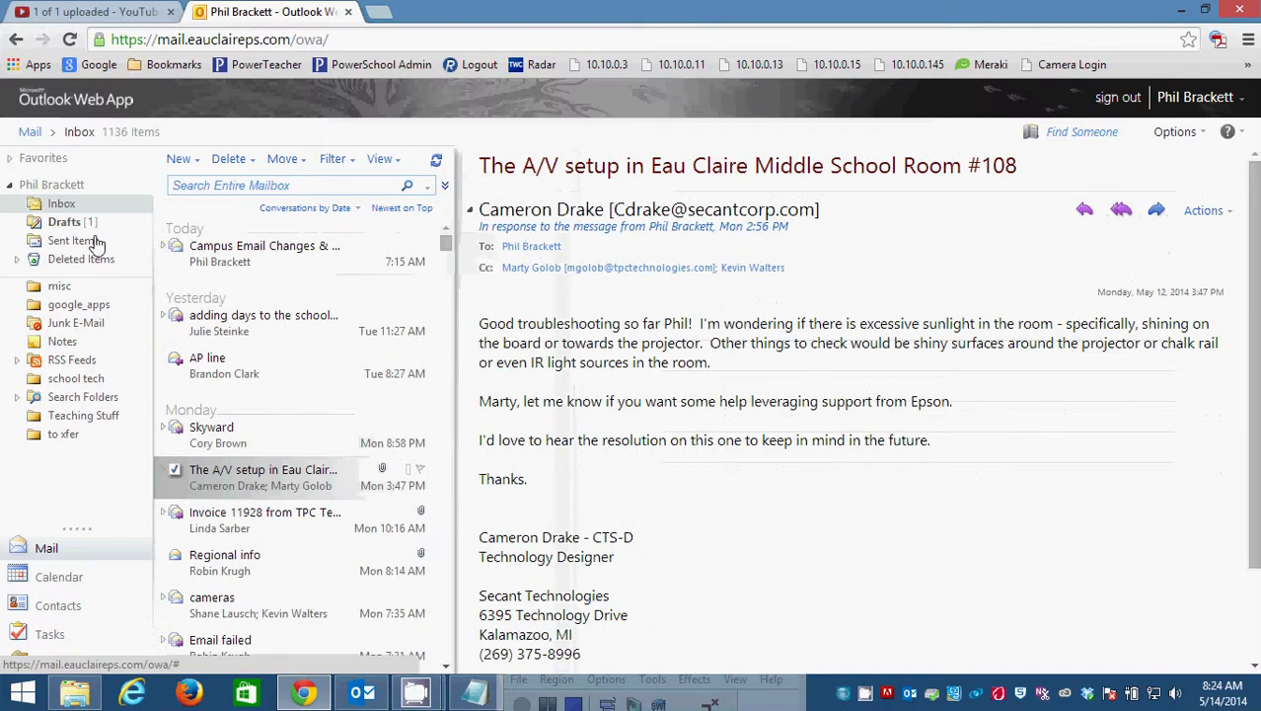
left_click(59, 288)
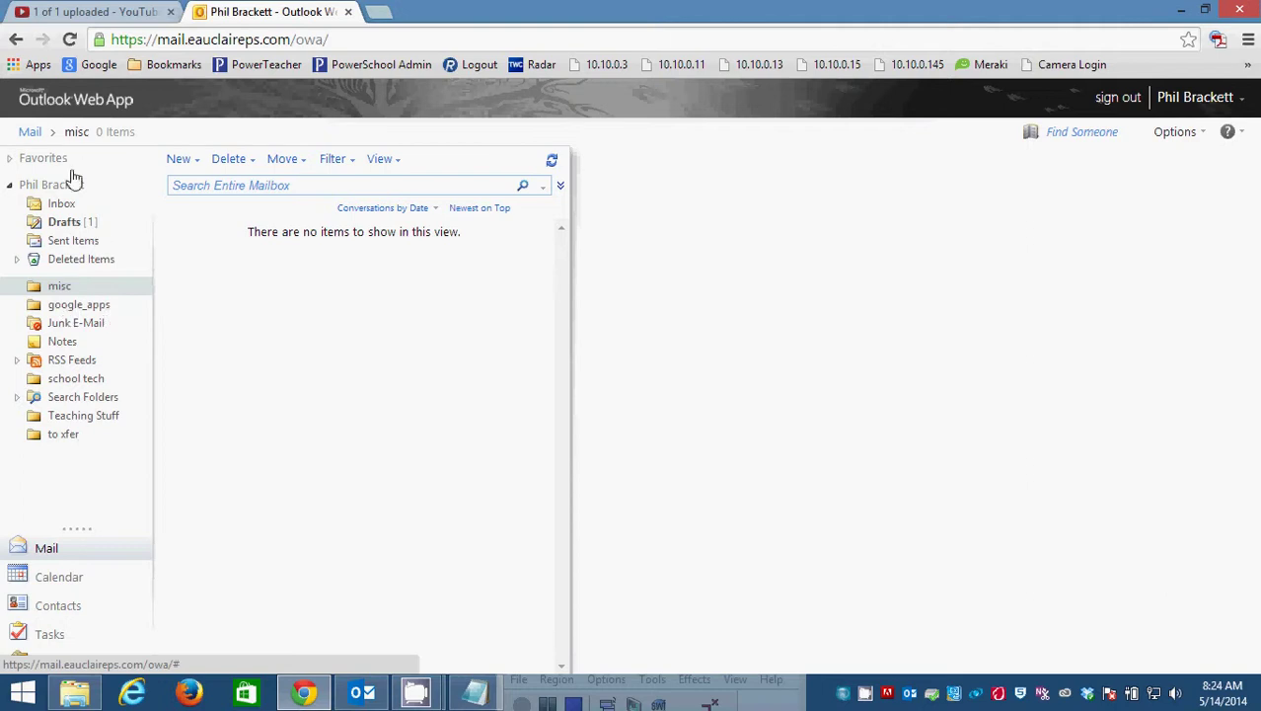
Return to the Inbox, minimize the browser and close the desktop Outlook window.
left_click(66, 205)
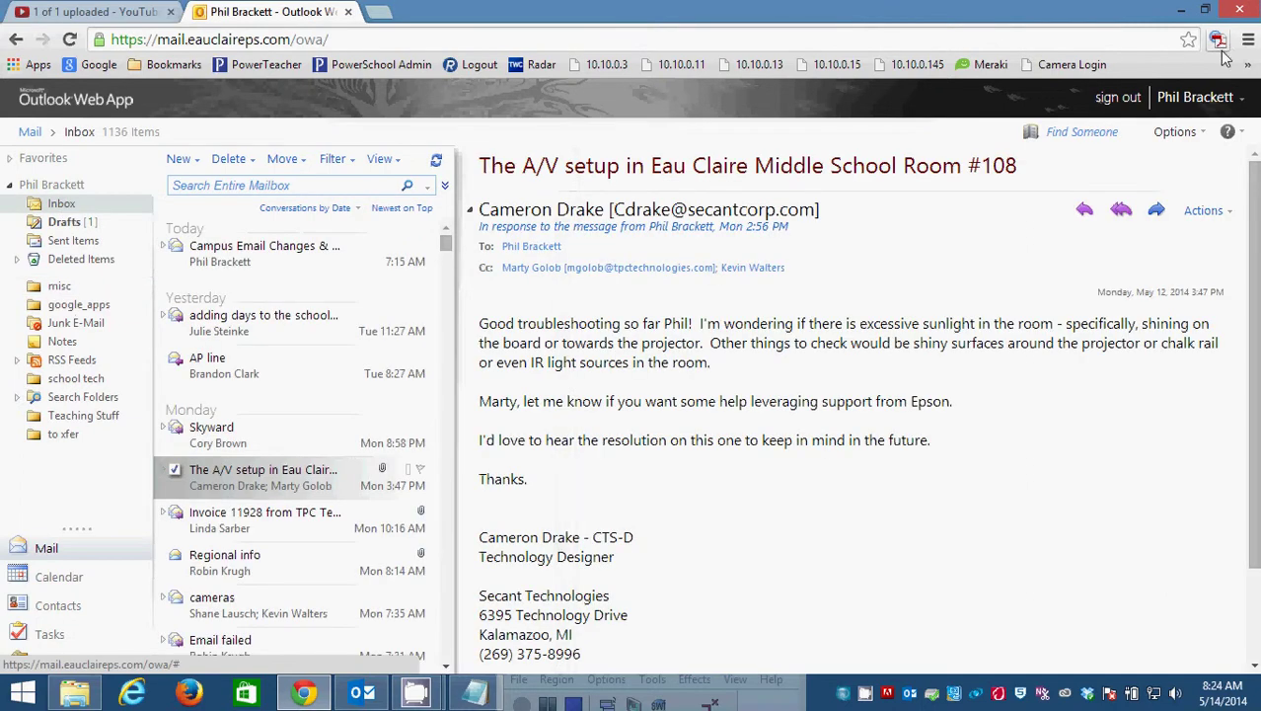
left_click(1181, 10)
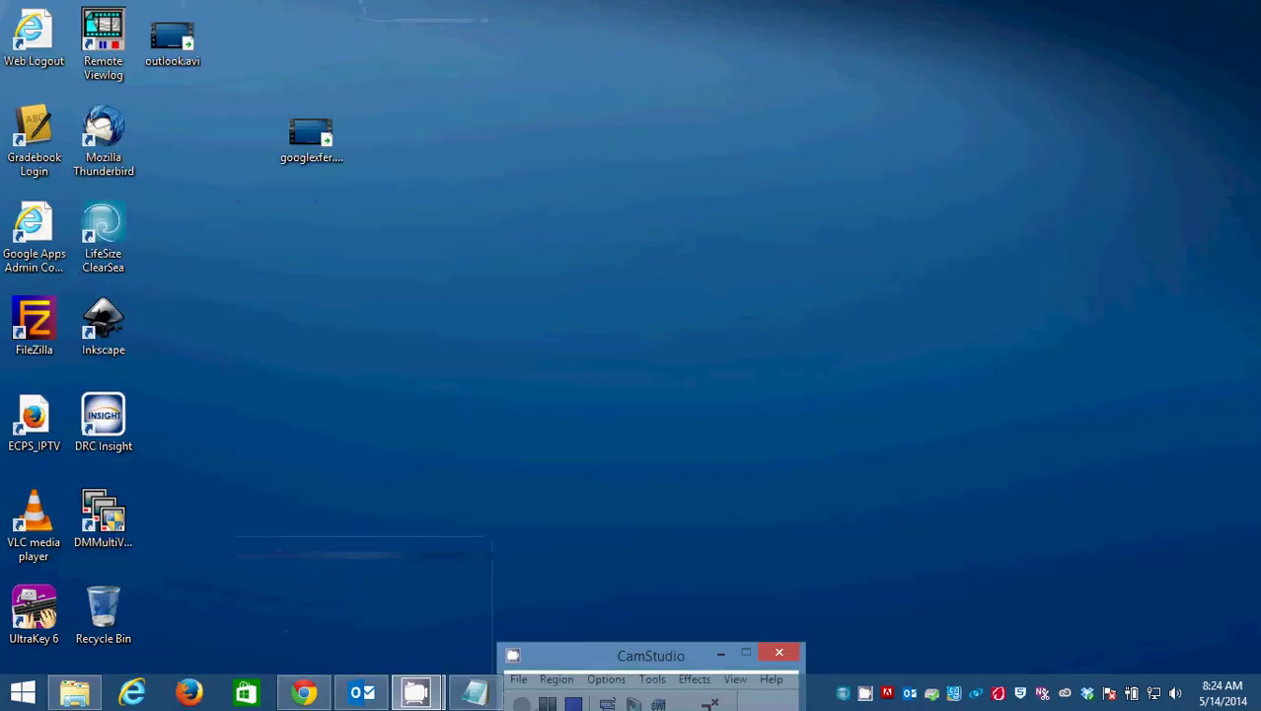
left_click(362, 693)
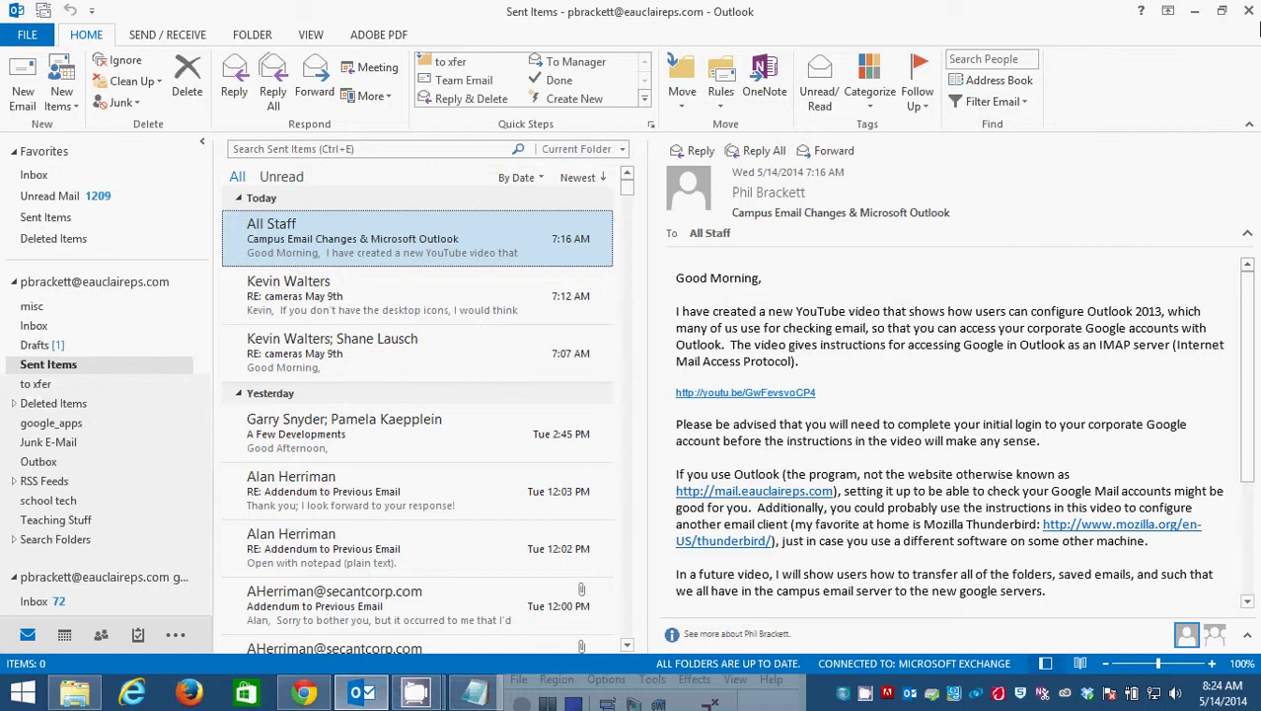
left_click(1249, 11)
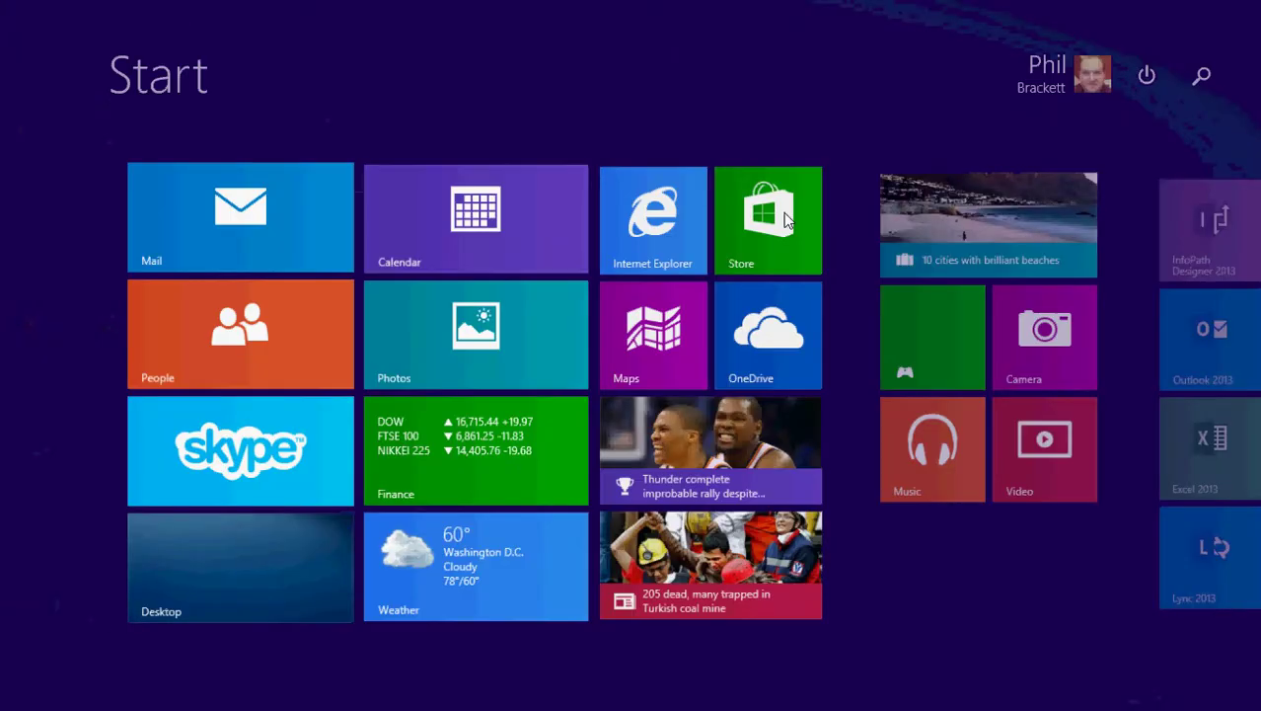
Relaunch Outlook 2013 via Start search and show the mailbox's Outlook Today page.
type("outlook 2013")
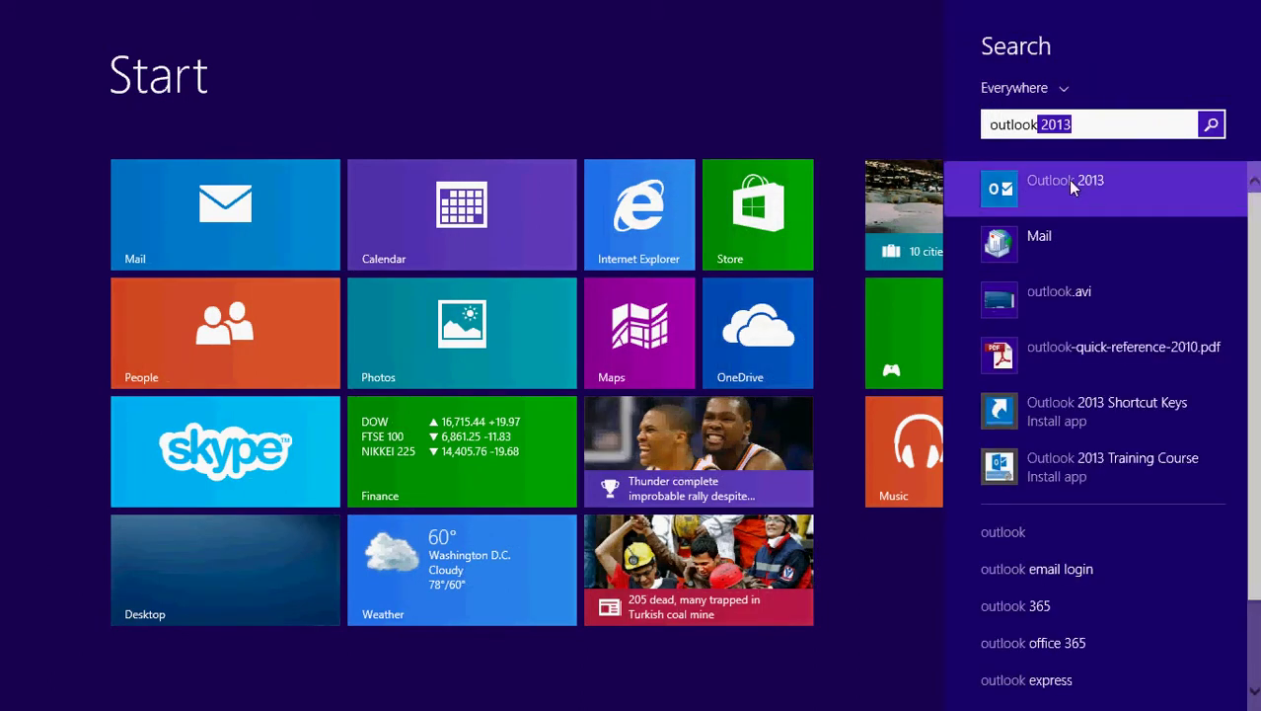
left_click(1070, 185)
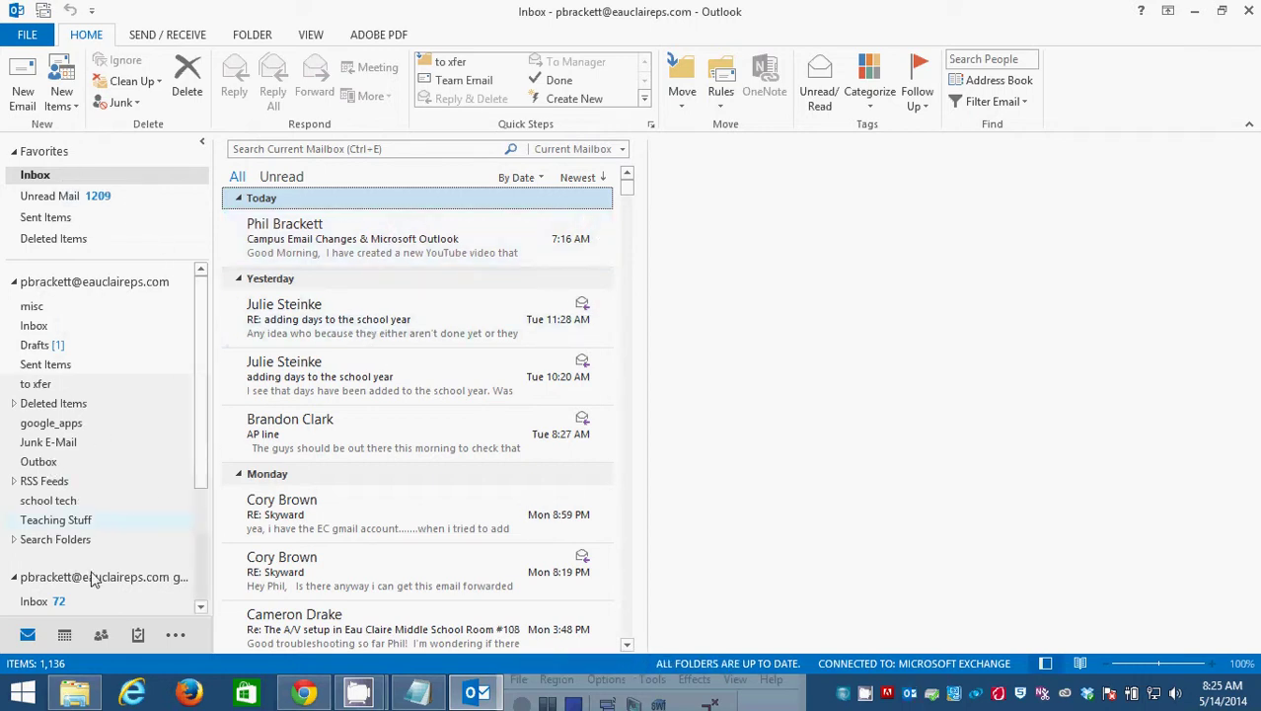
left_click(91, 285)
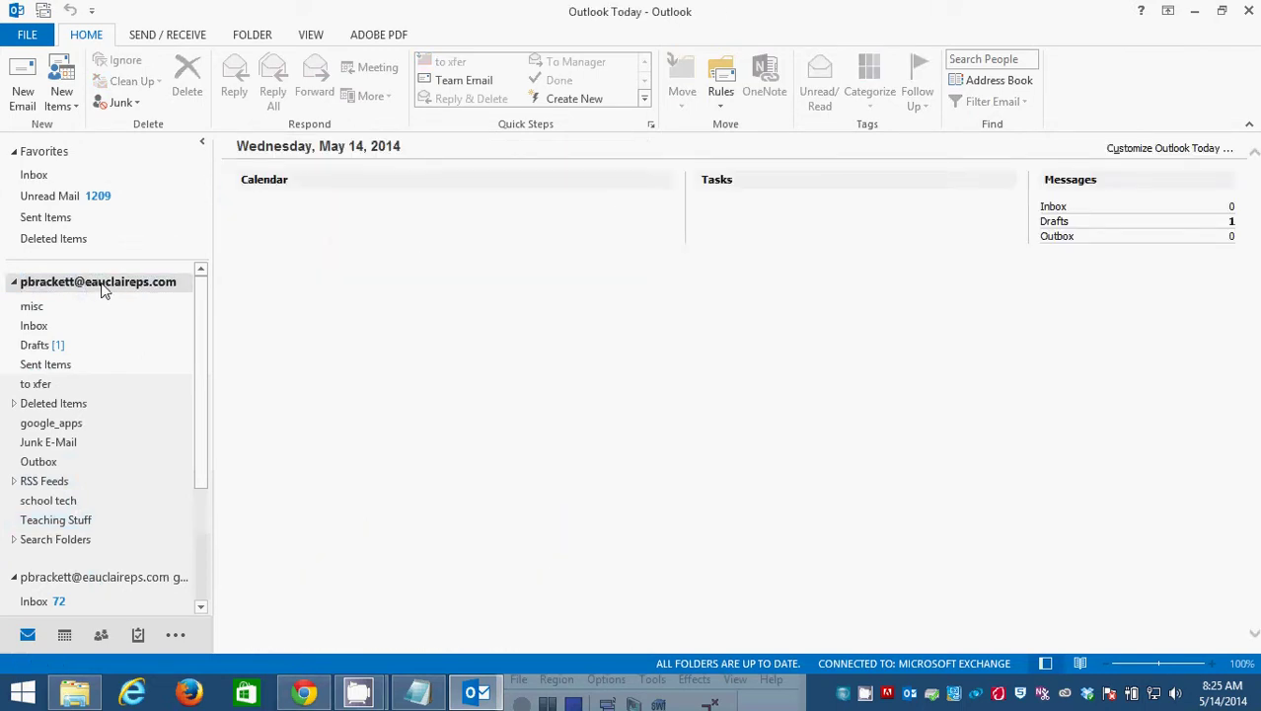
Add a new subfolder named 'misc' inside the Outlook 2013 Inbox and open it.
left_click(45, 325)
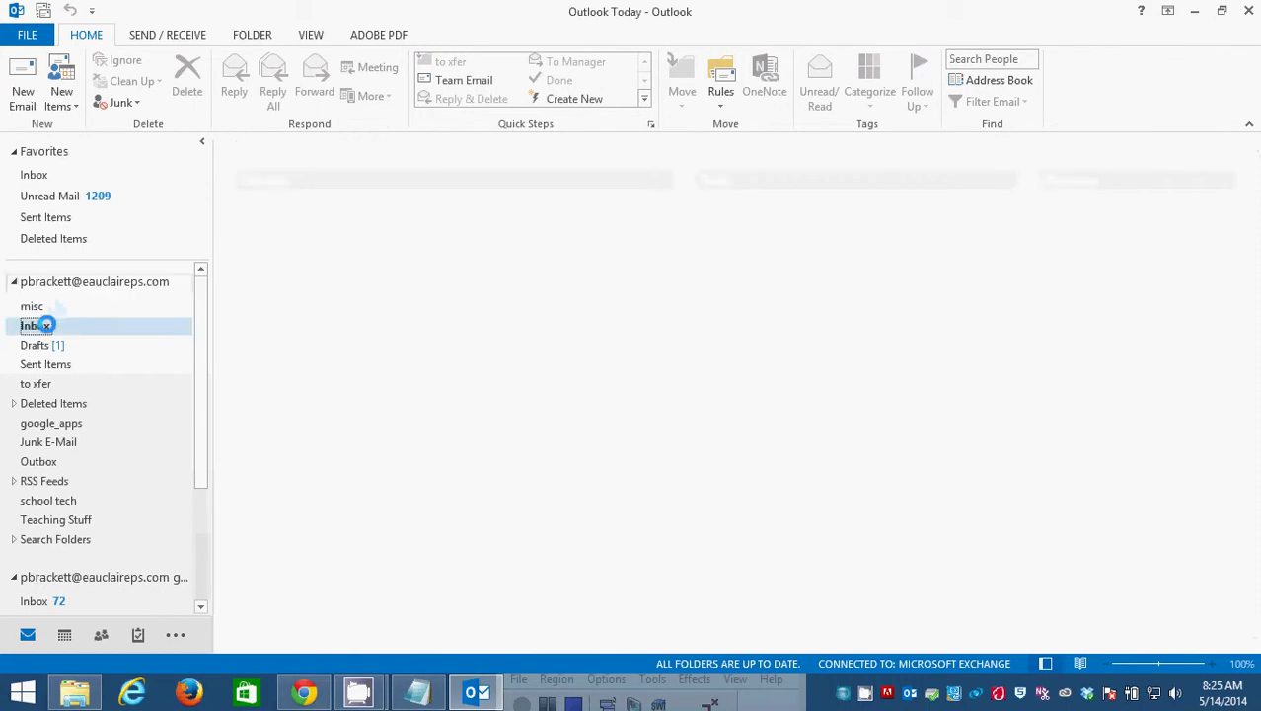
right_click(49, 328)
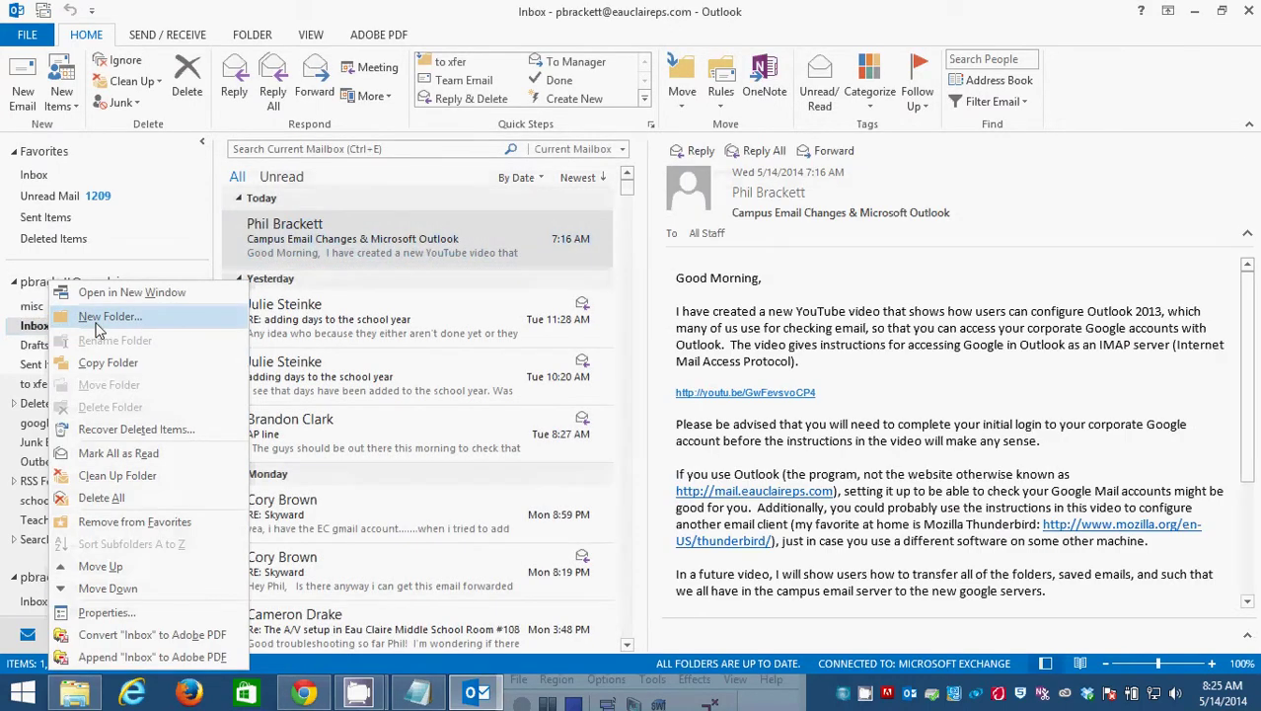
left_click(103, 317)
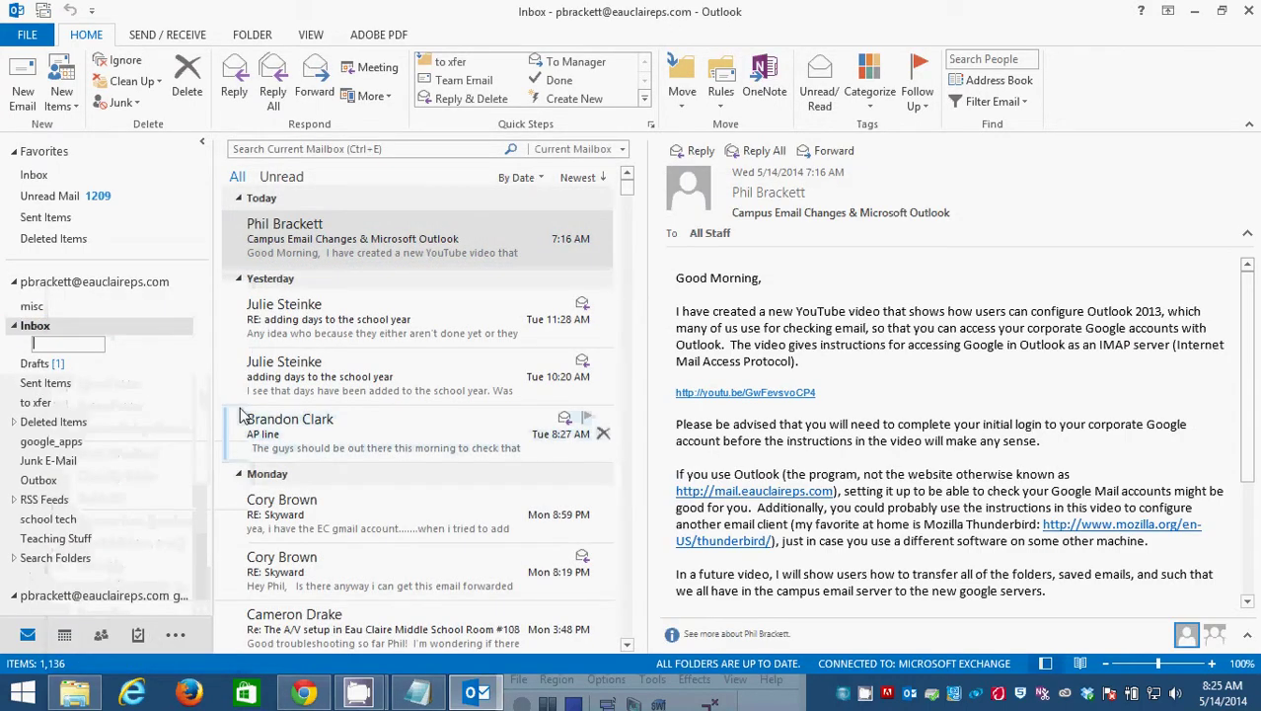
type("misc")
key("Return")
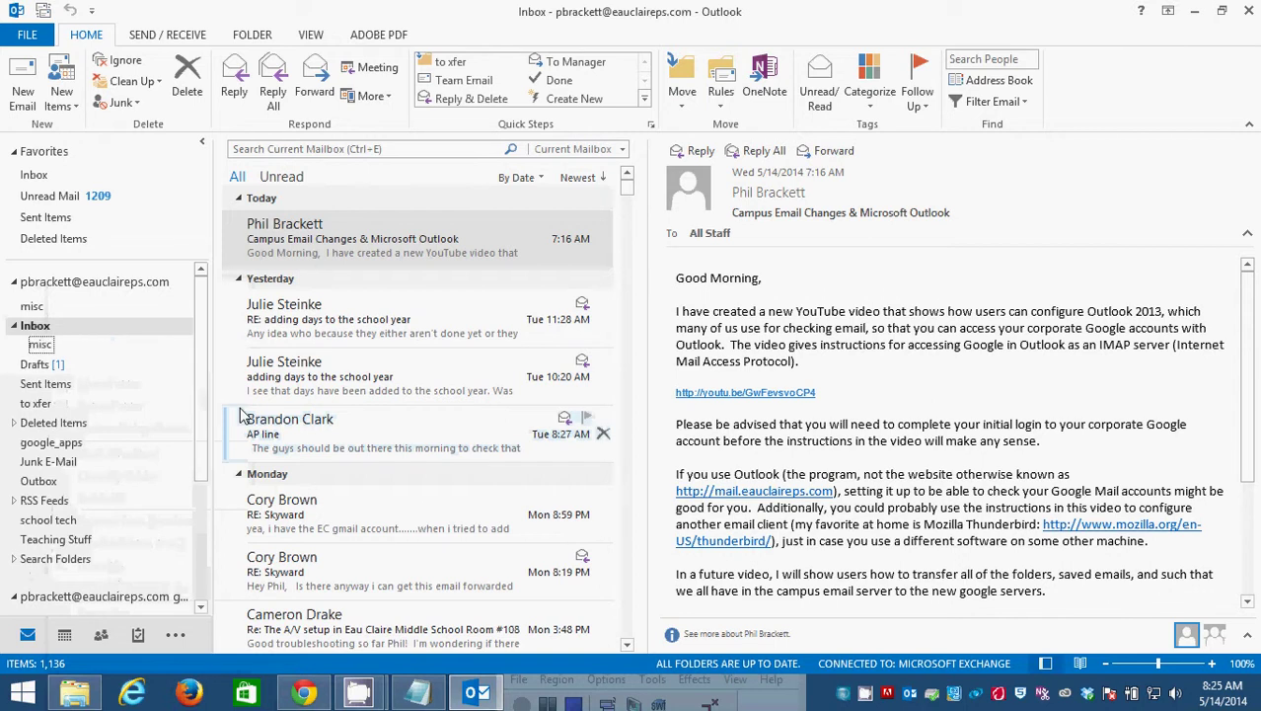
left_click(44, 344)
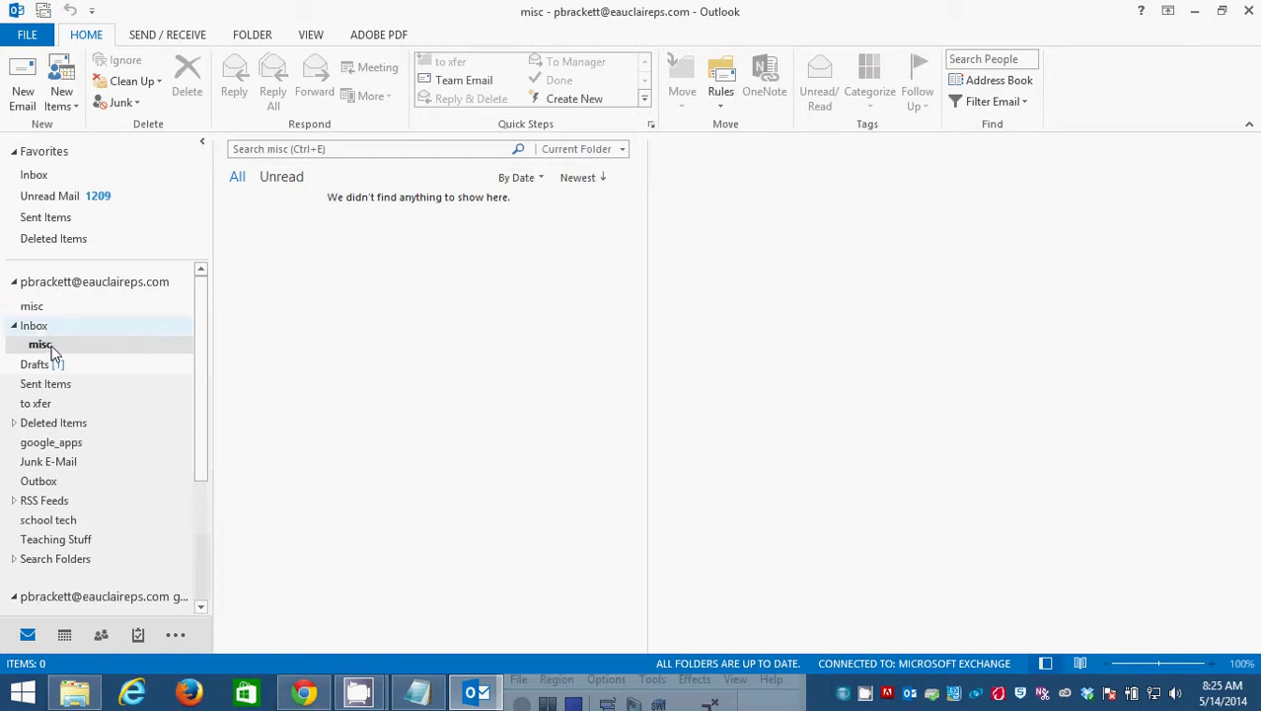
Move the misc subfolder out of the Inbox, then delete the resulting misc (2) folder.
left_click_drag(51, 351, 64, 460)
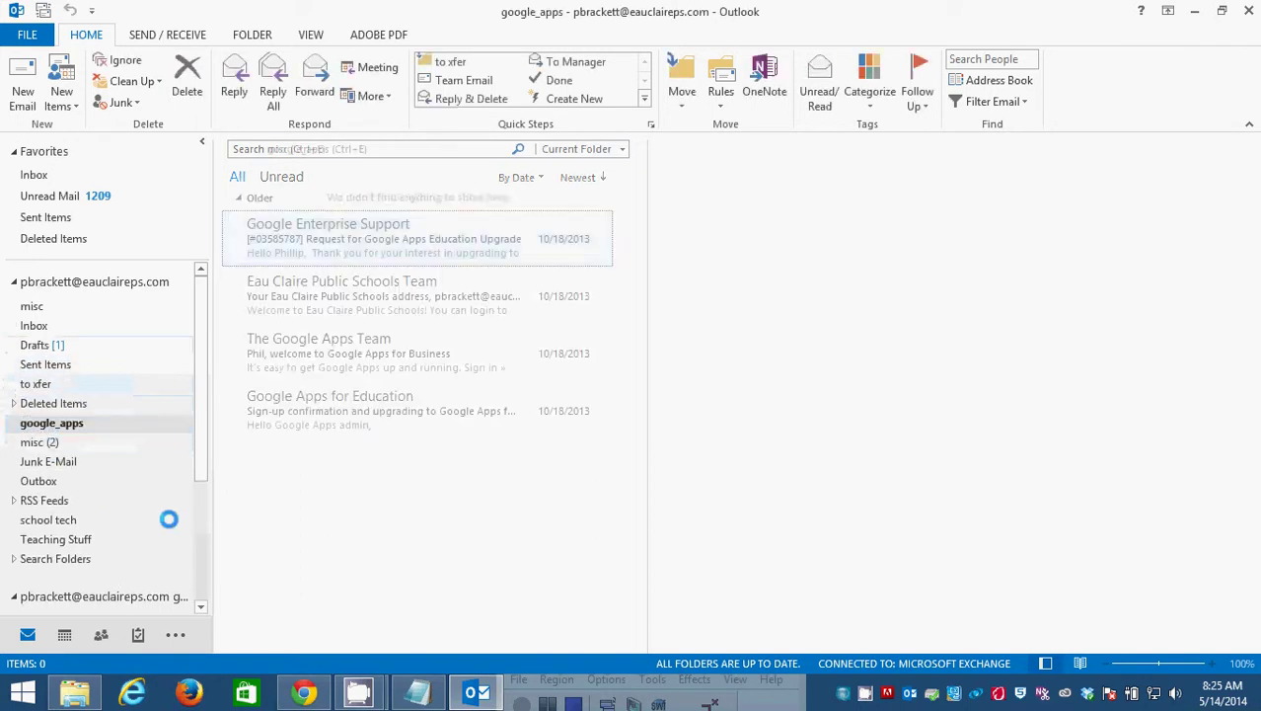
left_click(49, 444)
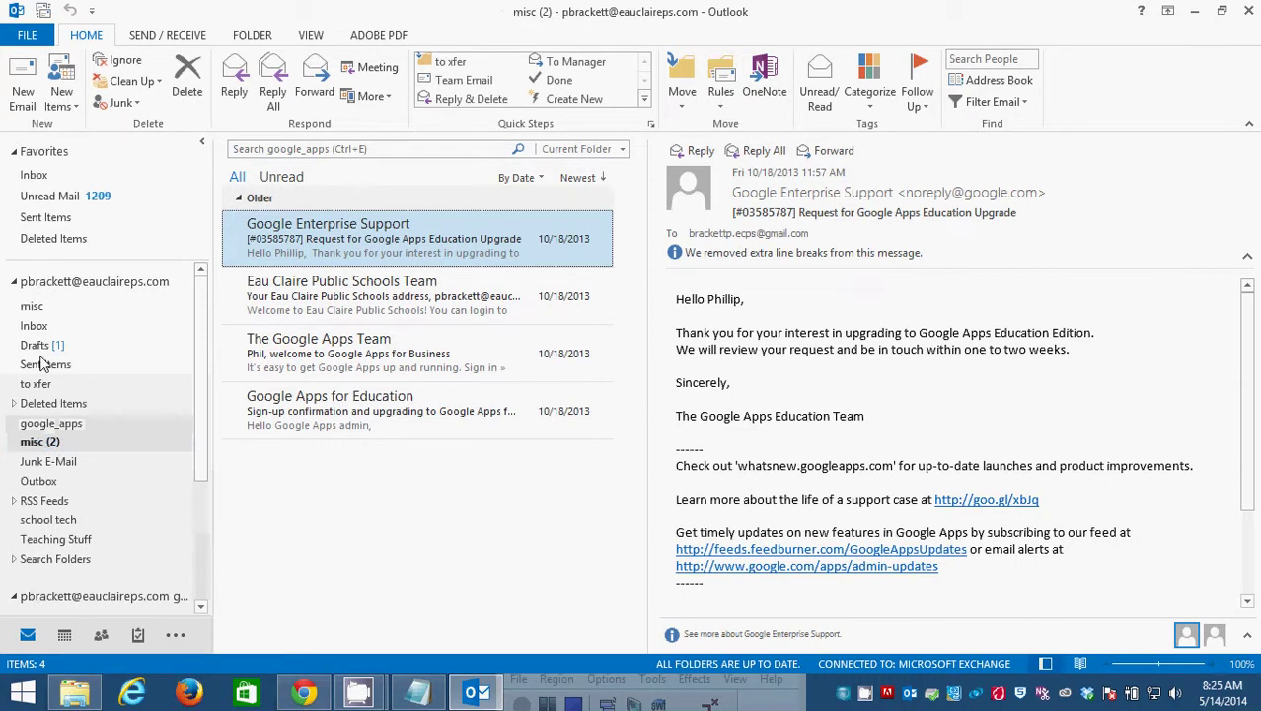
left_click(32, 306)
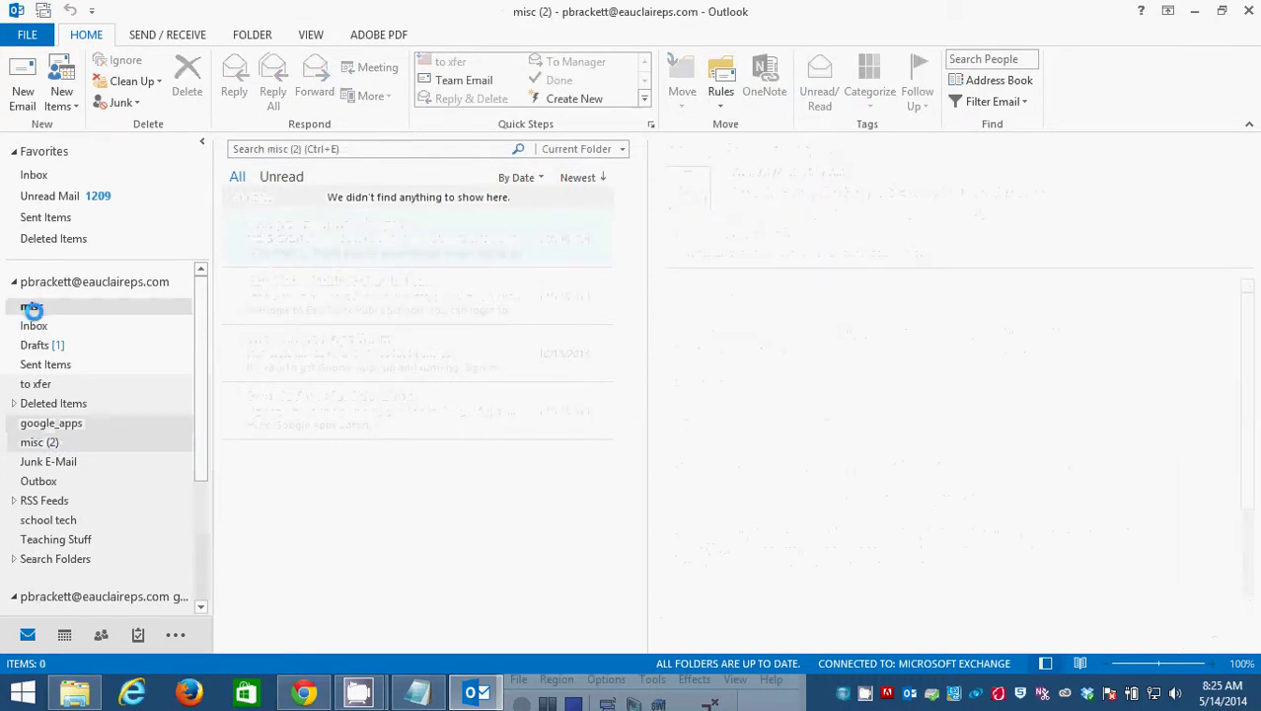
left_click(46, 445)
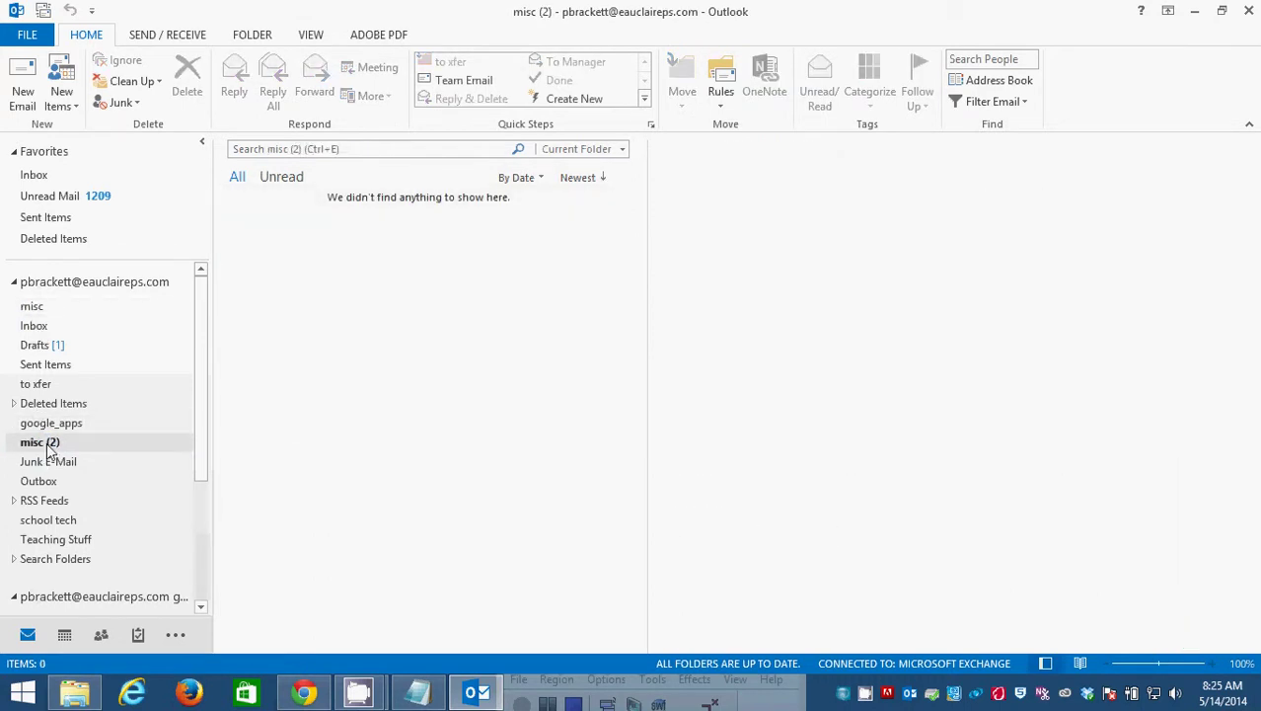
right_click(46, 446)
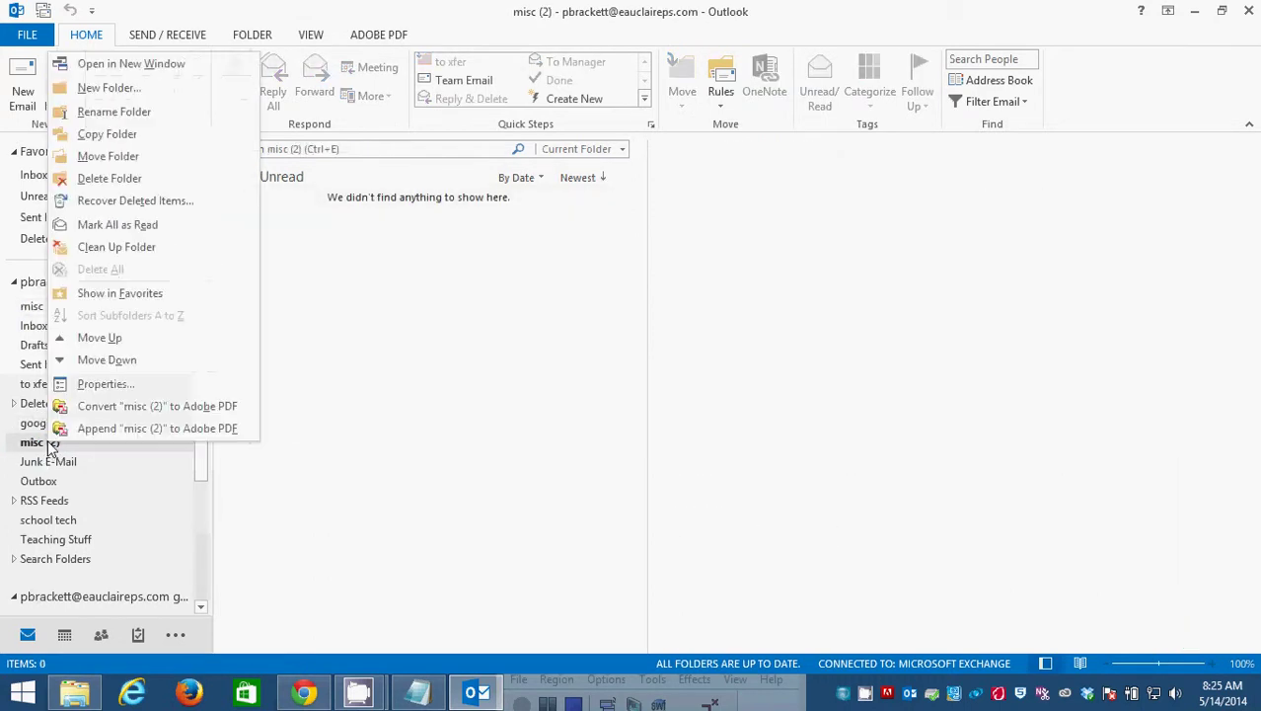
left_click(108, 177)
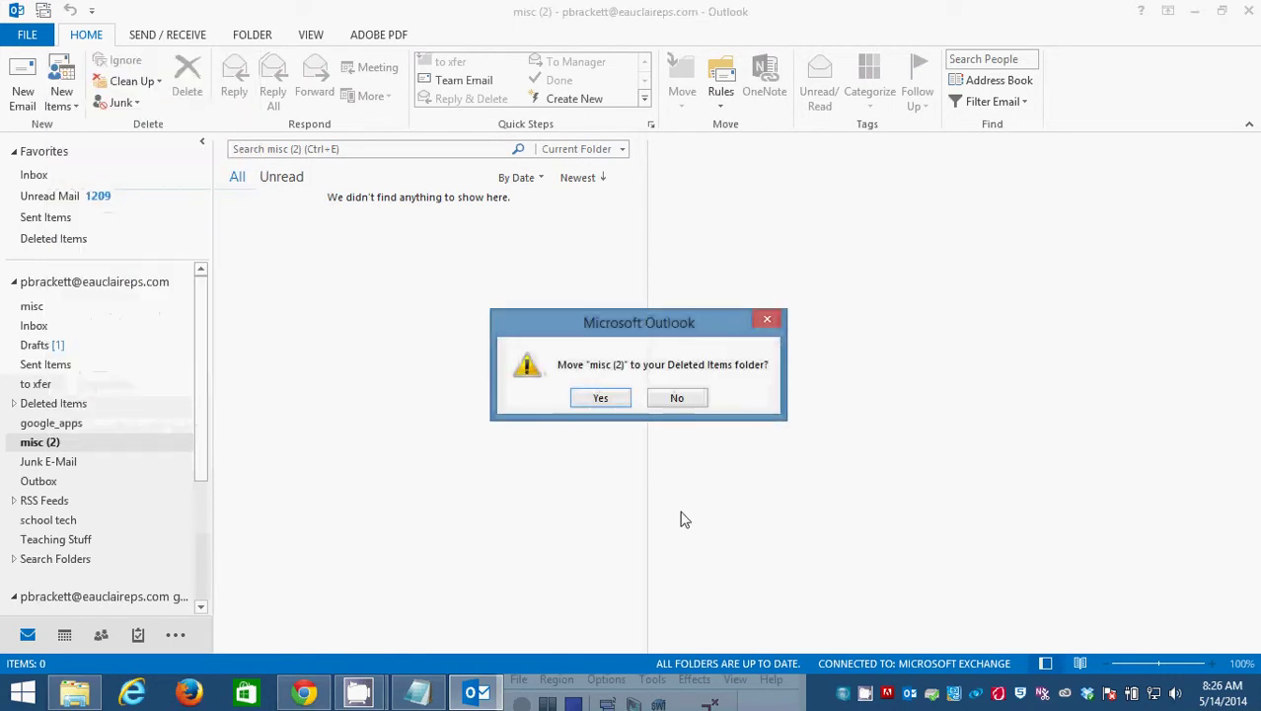
left_click(600, 397)
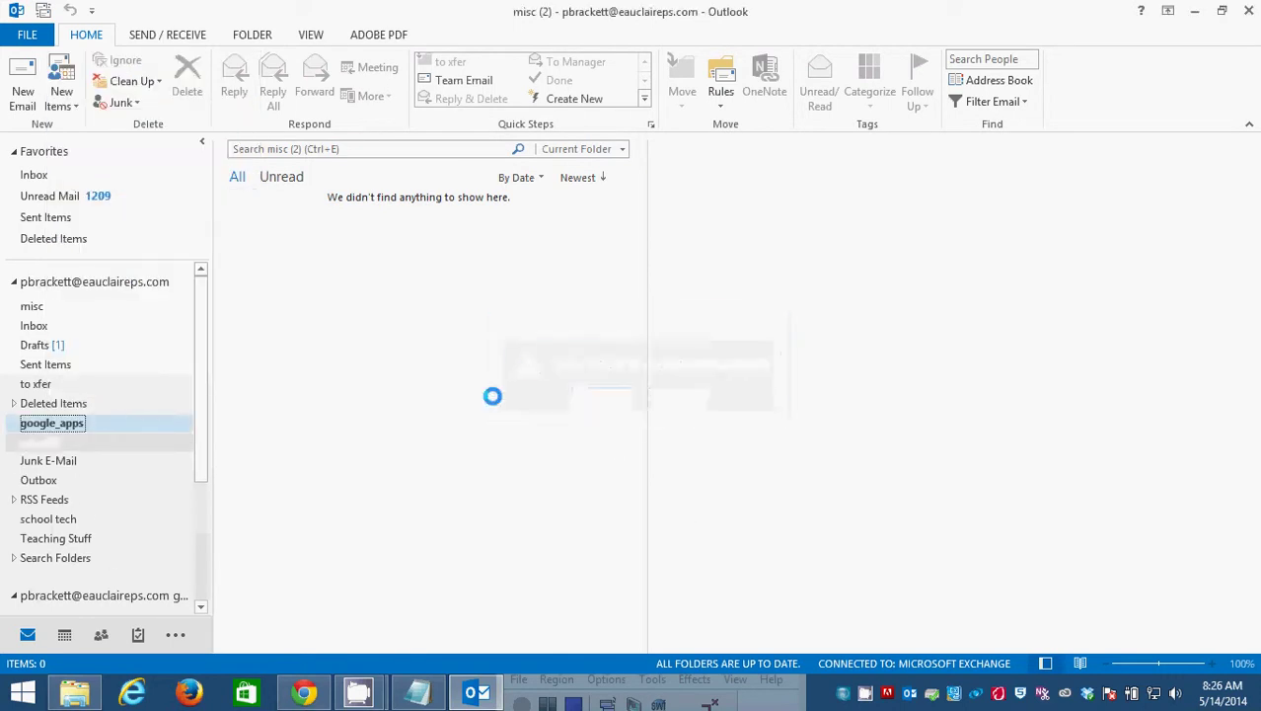
Delete the top-level misc folder.
left_click(37, 309)
right_click(37, 309)
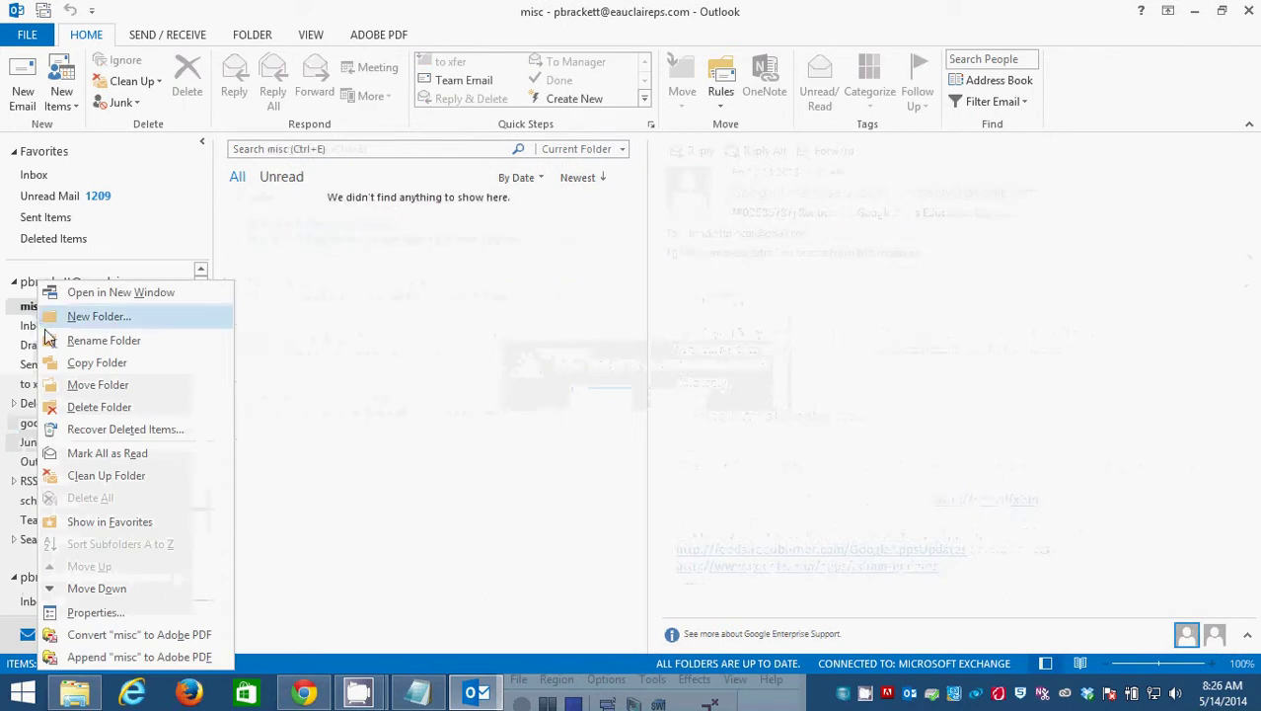
left_click(89, 408)
Confirm the misc deletion, then recreate 'misc' and place it between google_apps and Junk E-Mail.
left_click(597, 396)
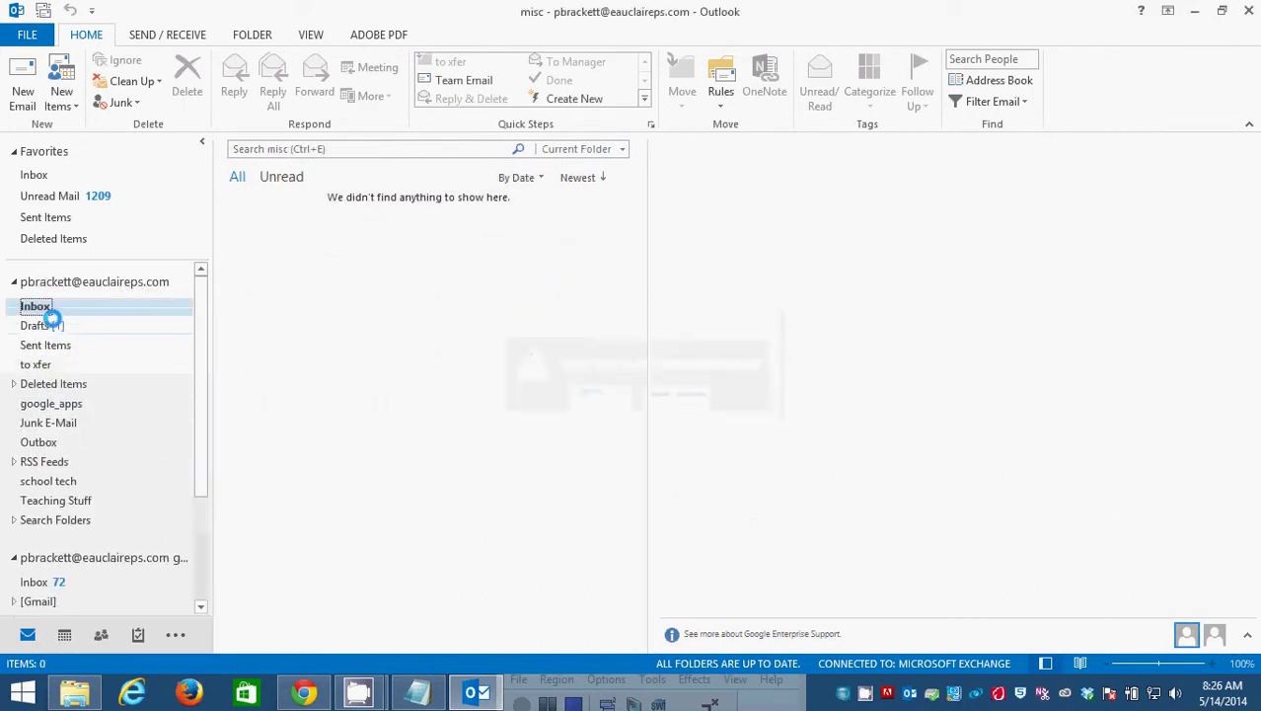
right_click(57, 310)
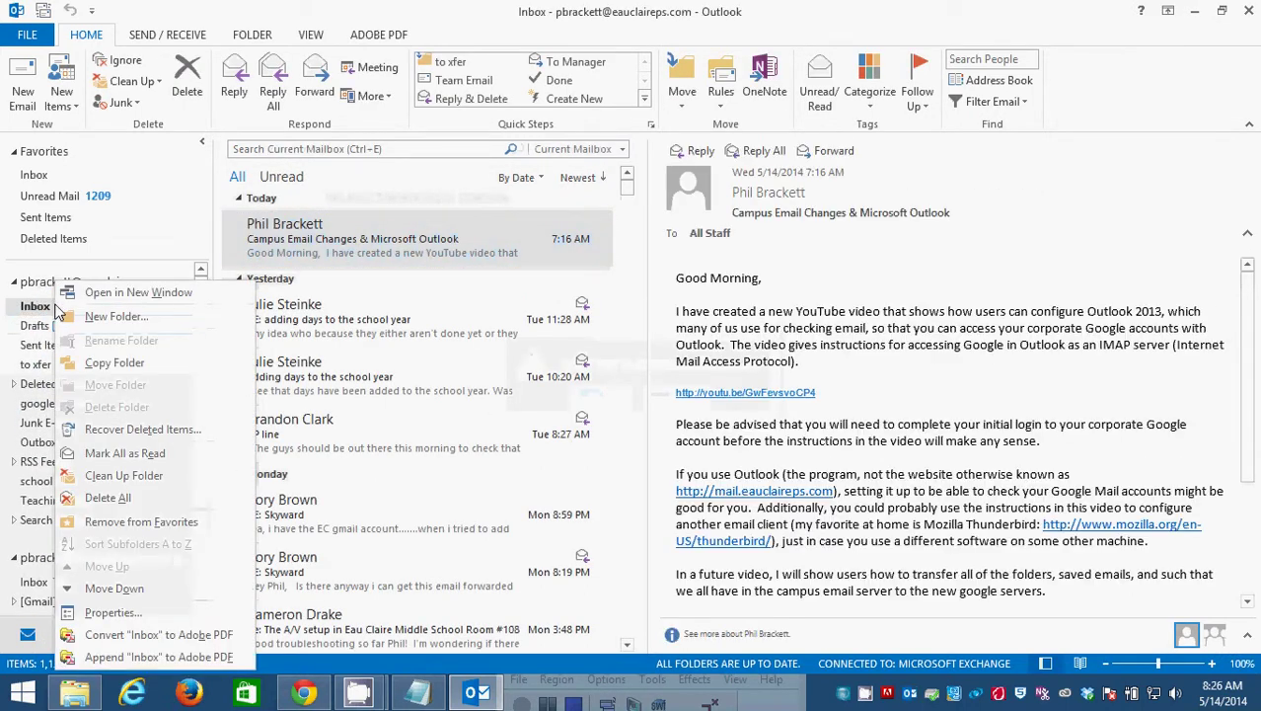
left_click(96, 316)
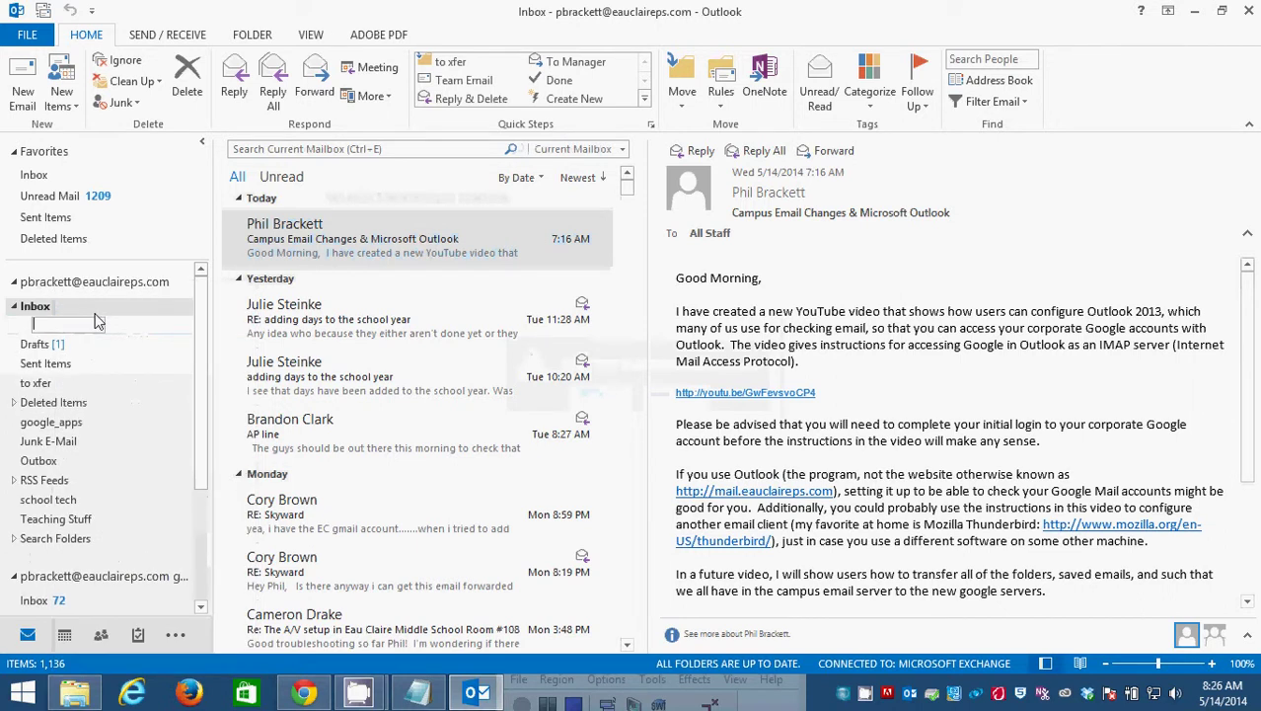
type("misc")
key("Return")
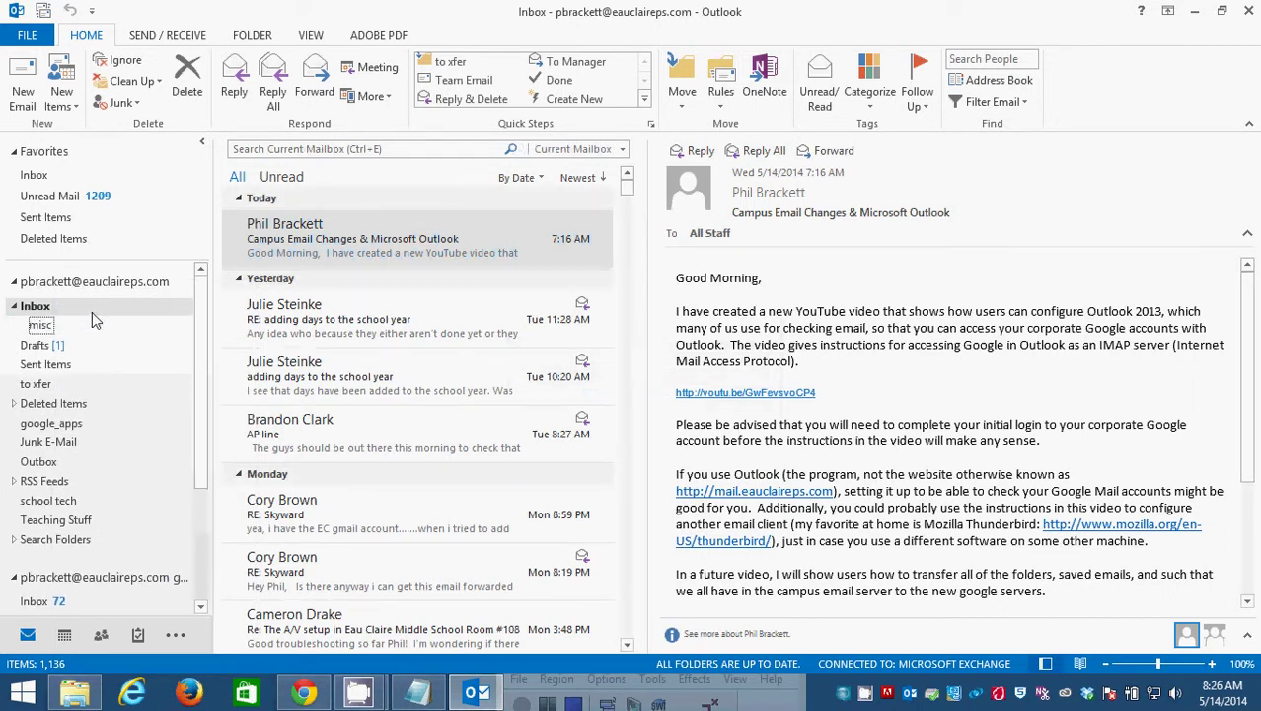
left_click_drag(94, 321, 40, 445)
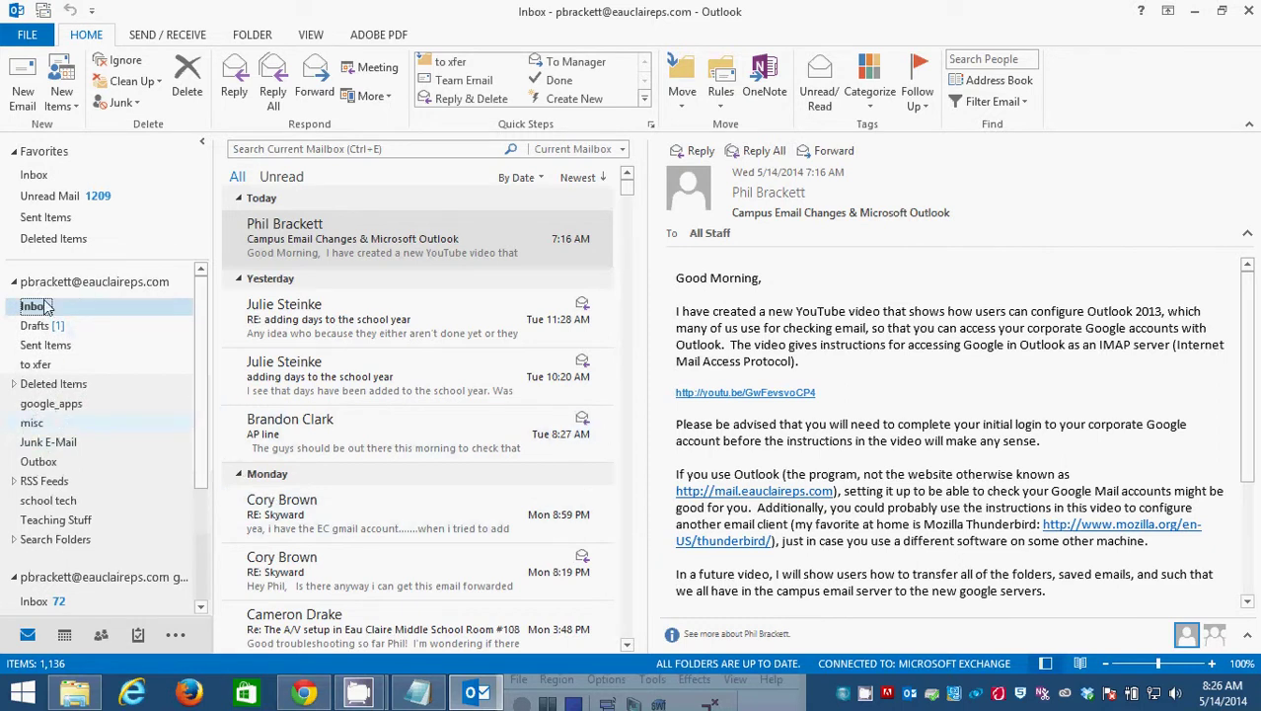
Move the RE: Skyward reply into misc and back to the Inbox, then close Outlook.
left_click_drag(352, 517, 55, 422)
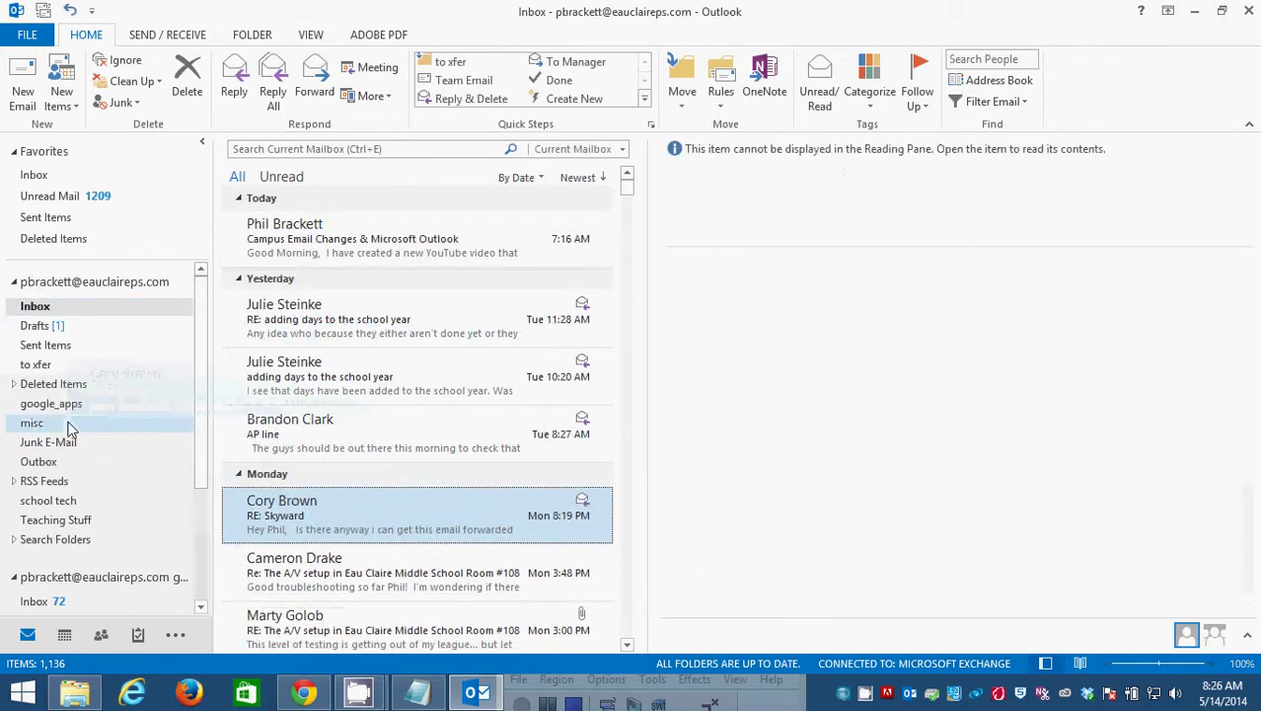
left_click(51, 420)
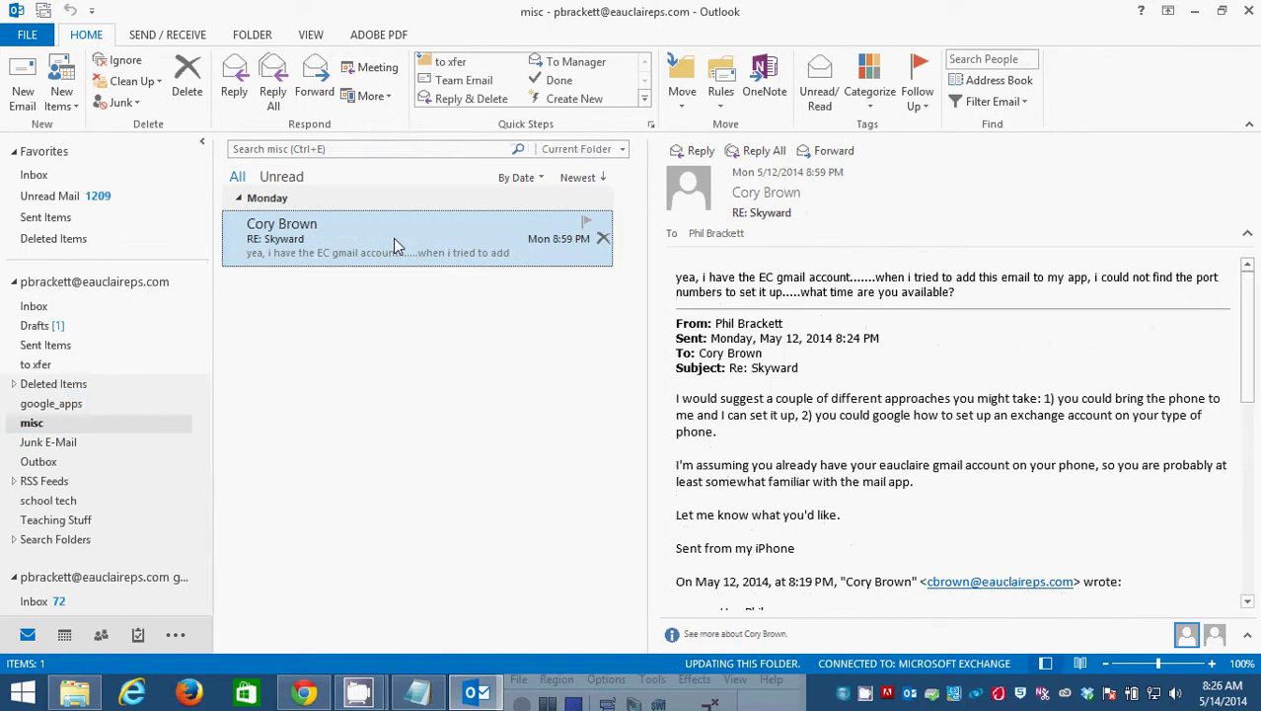
left_click_drag(393, 238, 43, 310)
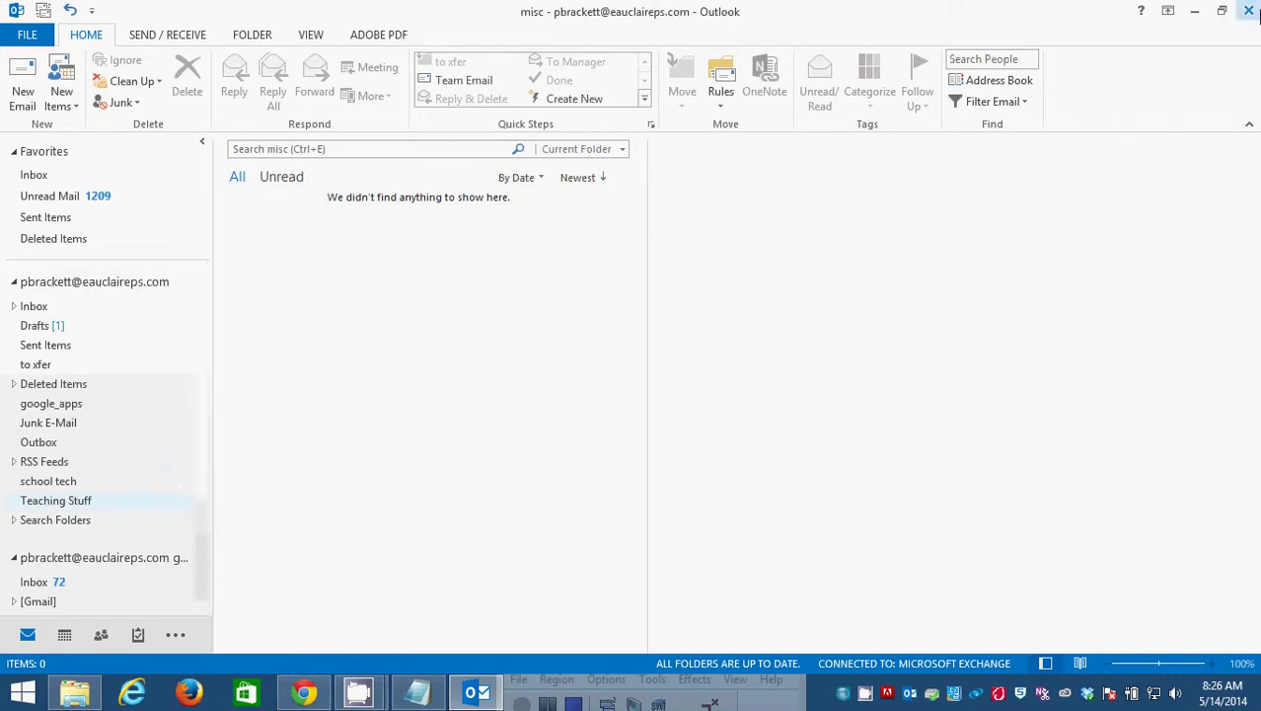
left_click(1249, 11)
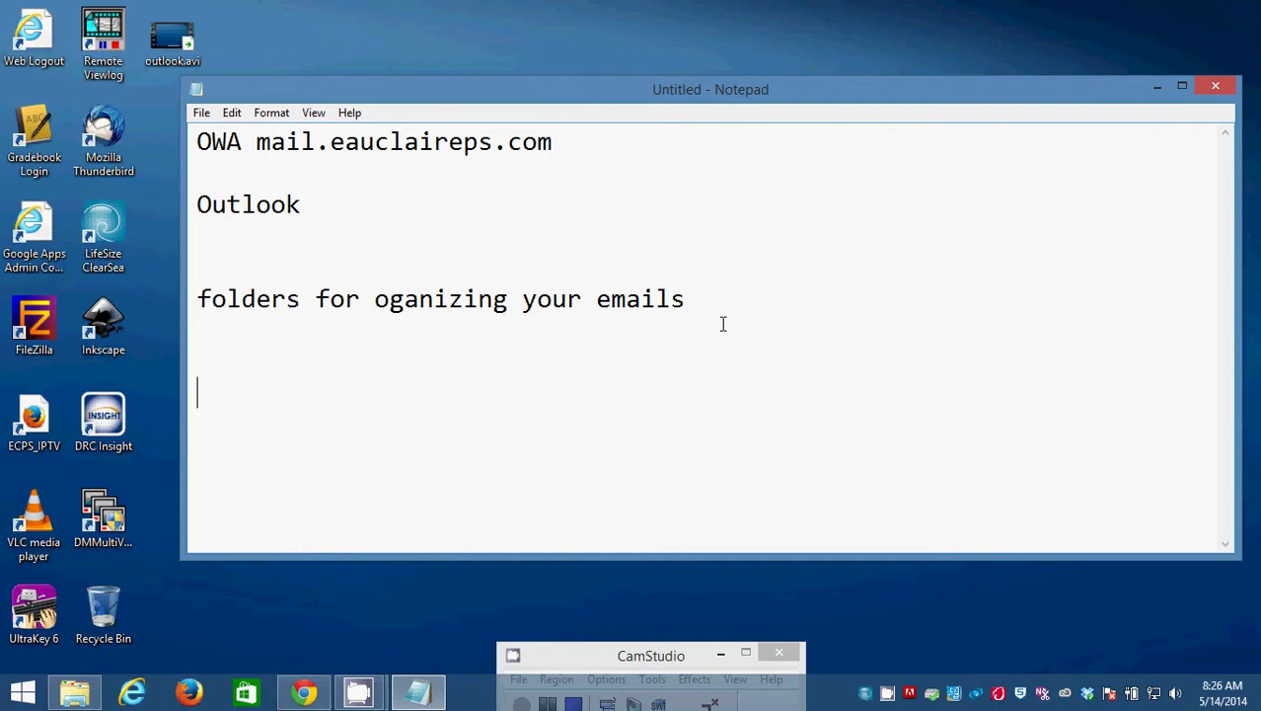
Add the line 'xfer those emails - youtube video' and start a numbered list with 1) and 2).
type("xfer those emails")
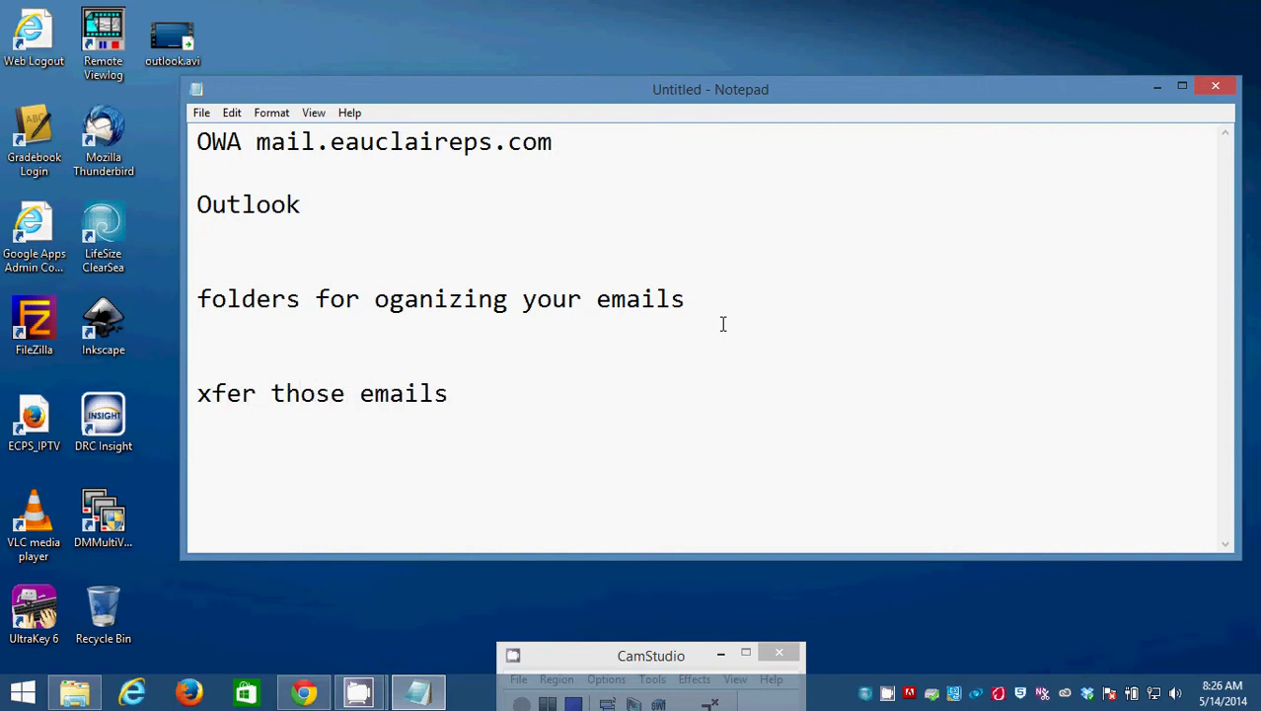
type(" - youtube video")
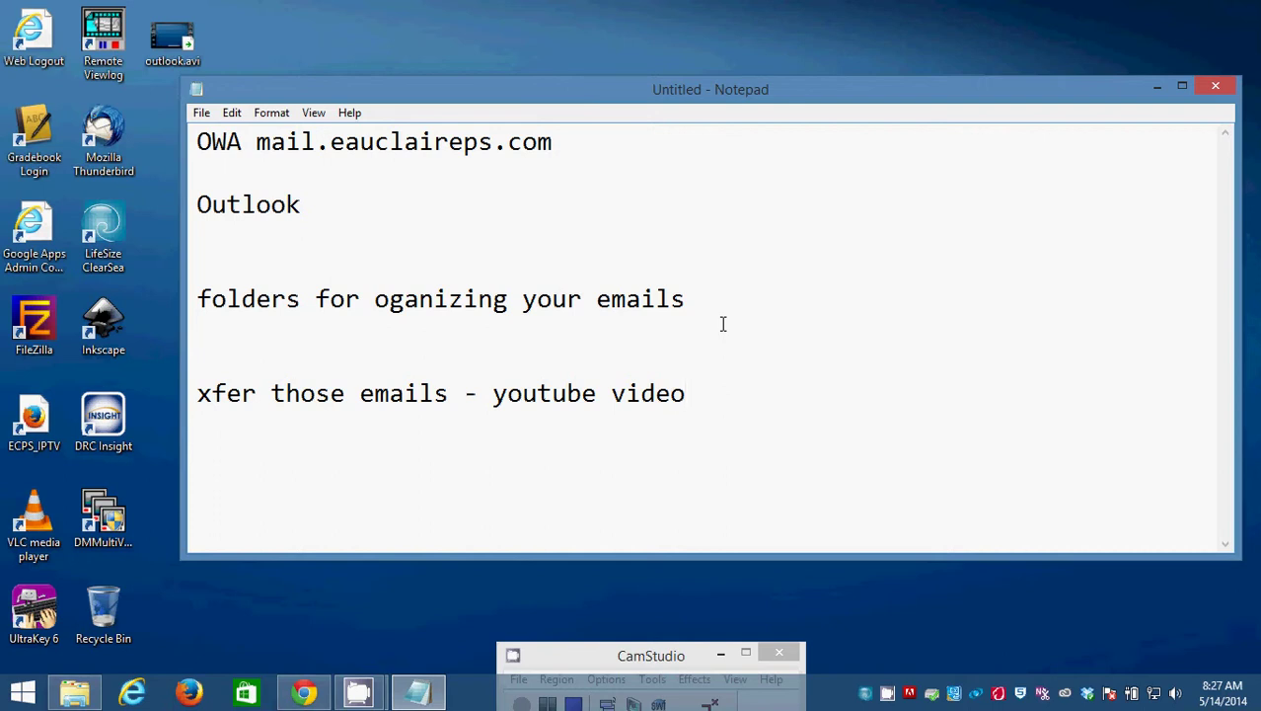
key("Return")
type("1")
type(") ")
type("2)")
Add list item '3) folders in outlook and OWA' below the empty items.
key("Return")
type("3)")
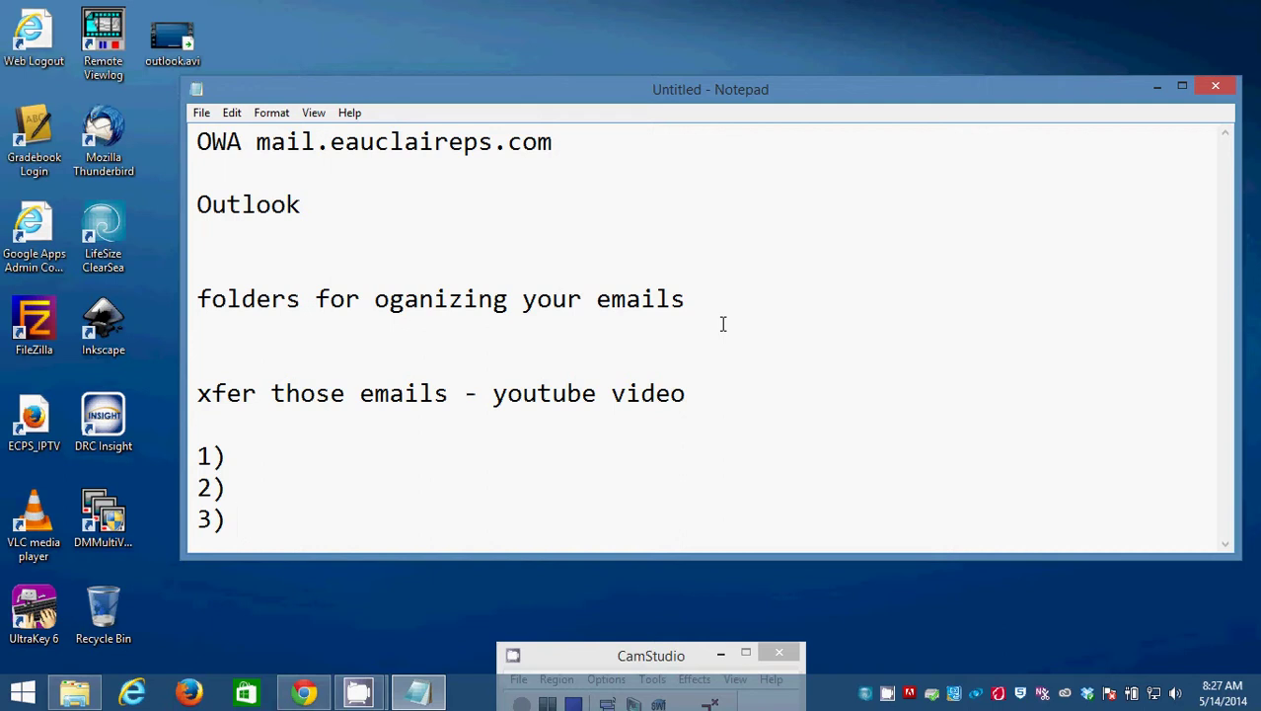
type(" folders in ")
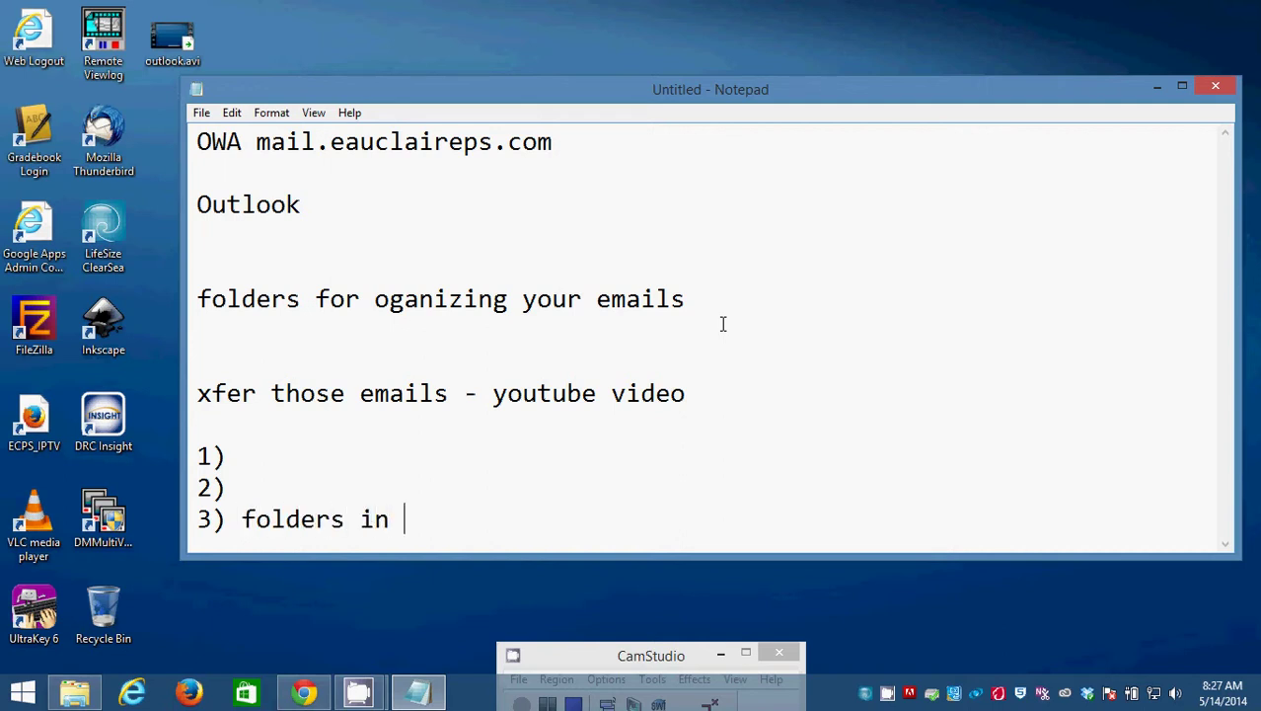
type("outlook and ")
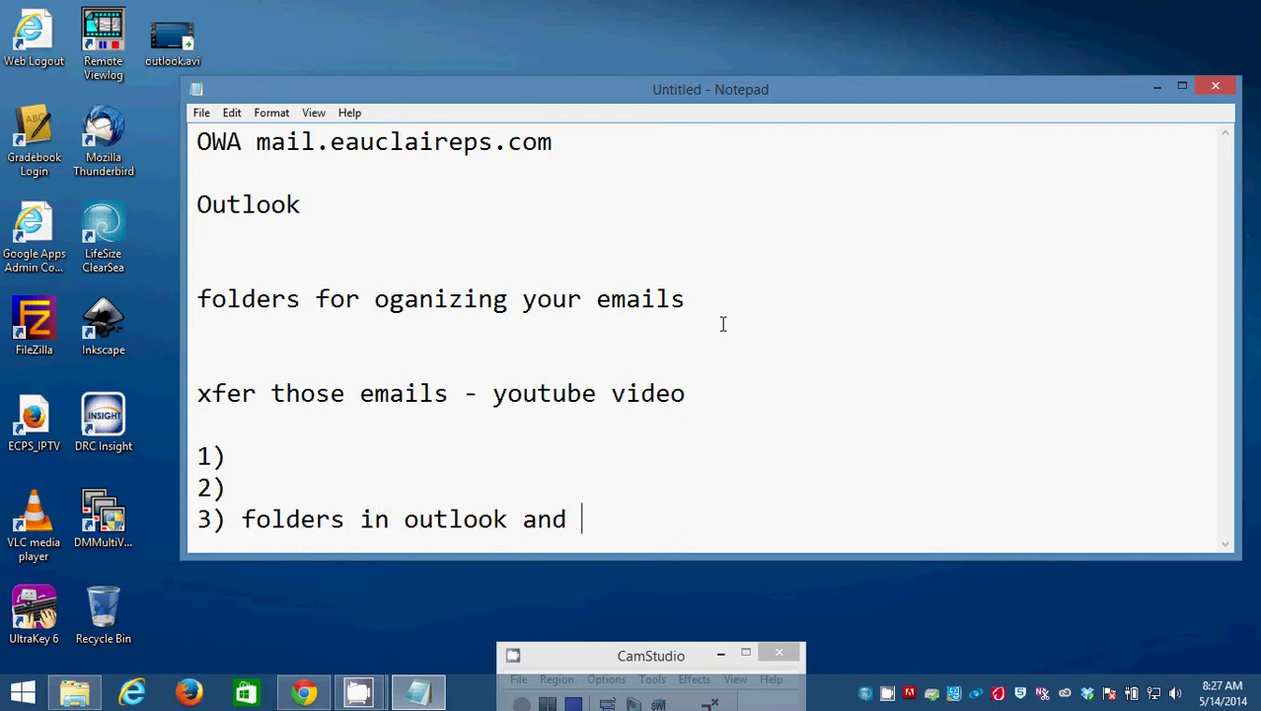
type("OWA")
key("Up")
key("Up")
key("Down")
key("Down")
key("Down")
key("Right")
key("Right")
key("Right")
key("Right")
key("Right")
key("Right")
key("Right")
key("Right")
key("Up")
key("Up")
Fill the earlier items with 'configuring outlook for IMAP access to Google Mail' and 'synchronizing outlook mail folders to Google Mail'.
type("configuring ")
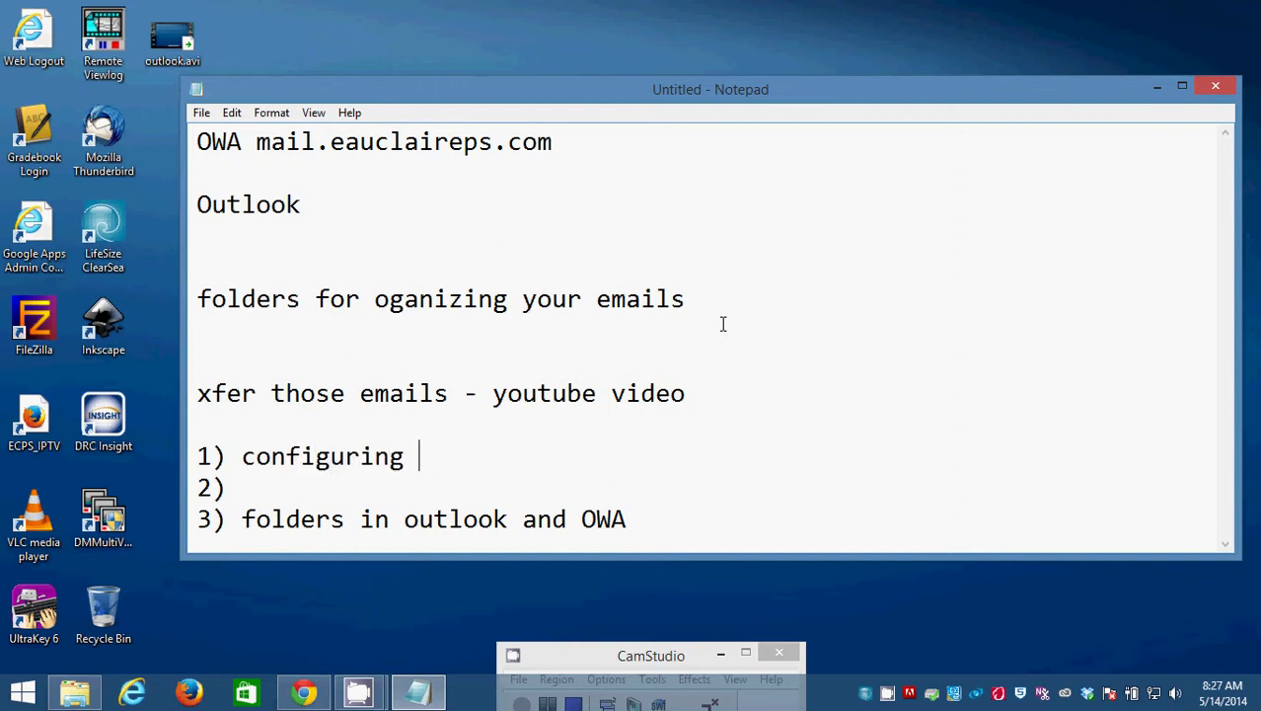
type("outlook ")
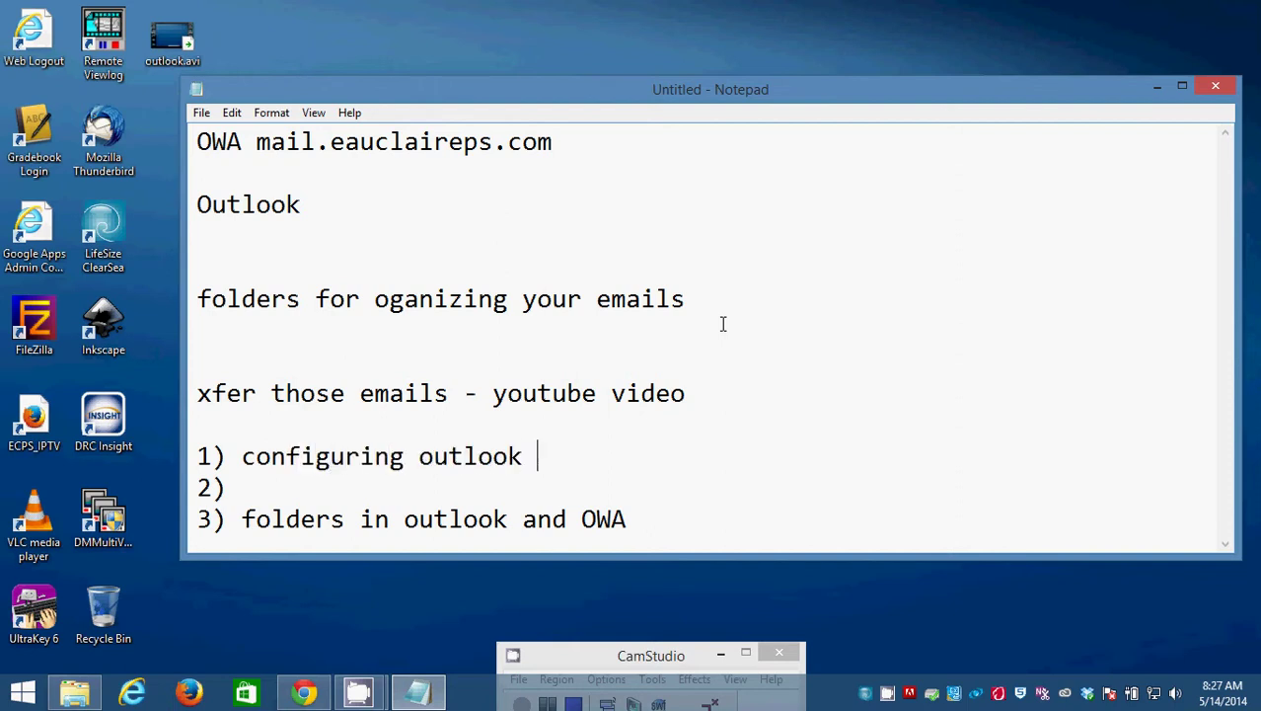
type("for IMAP a")
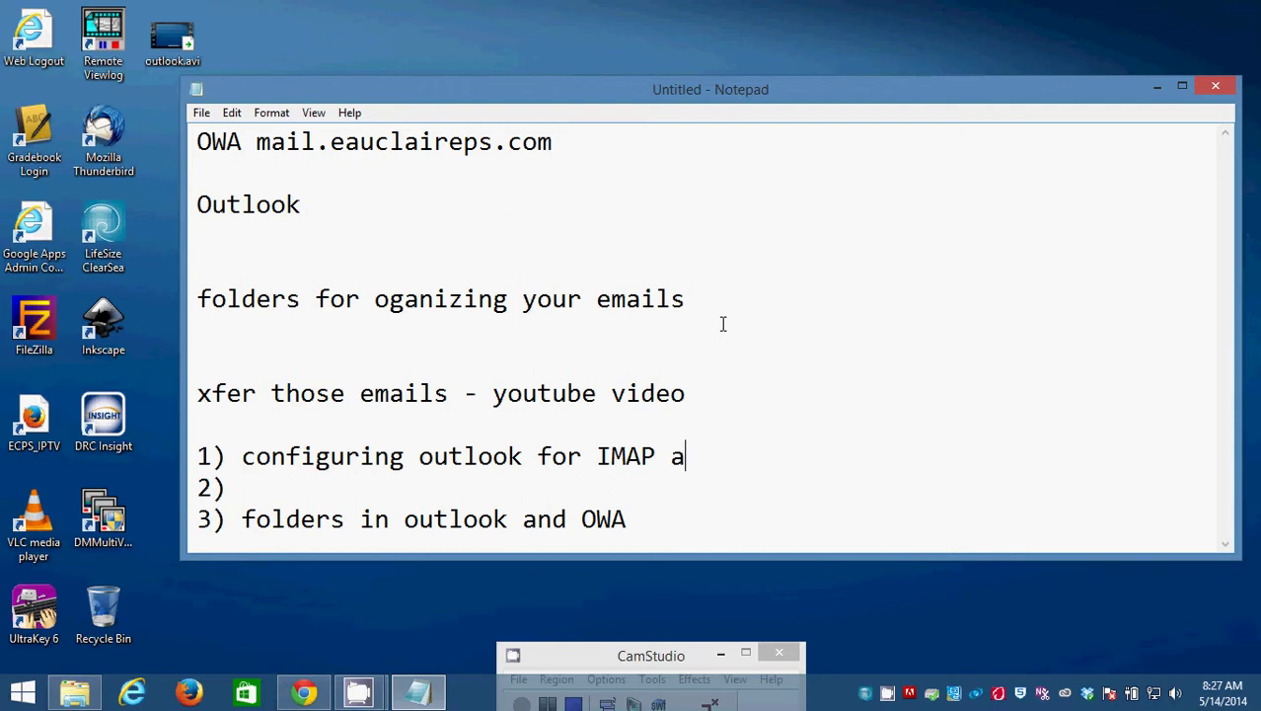
type("ccess to ")
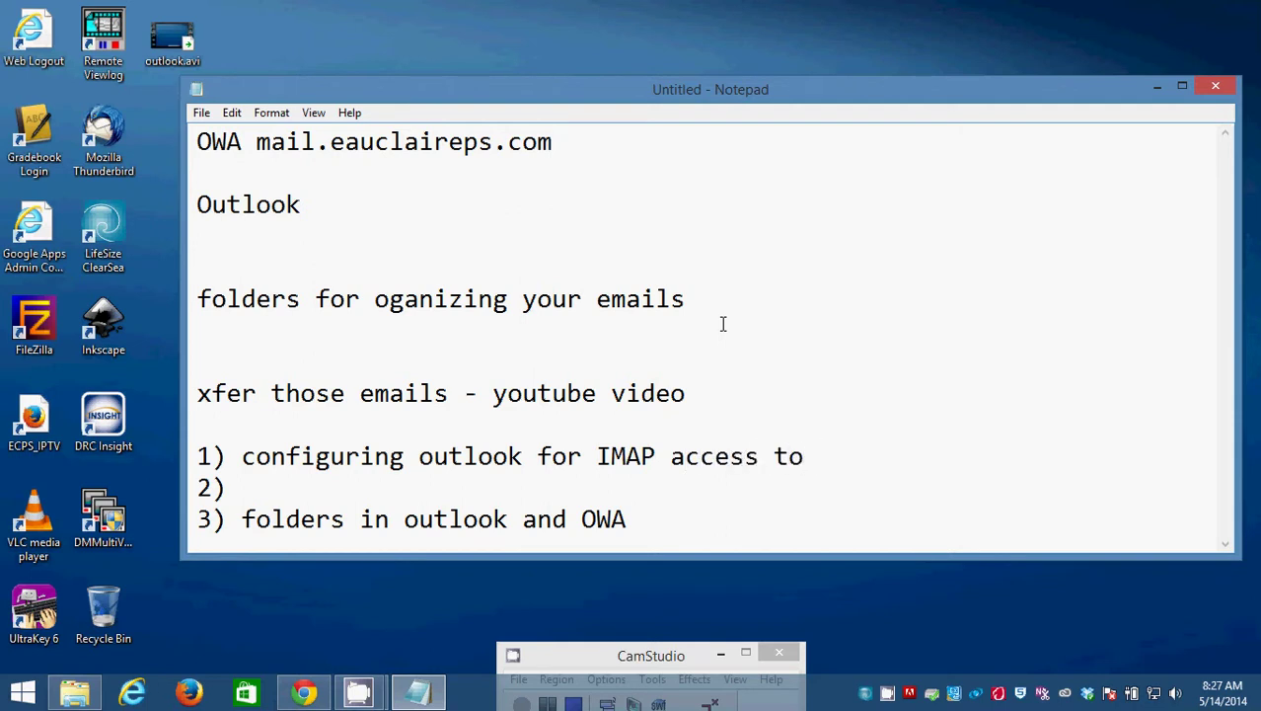
type("Google Mail")
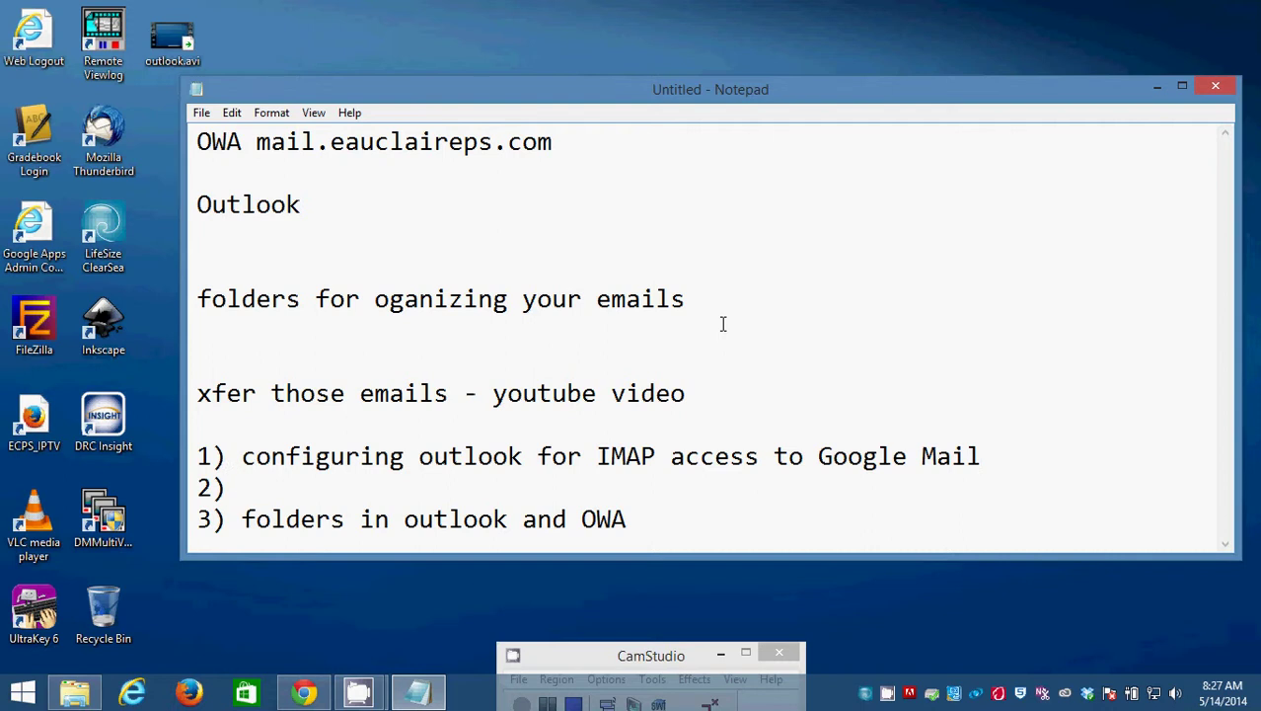
type("syncho")
type("onizin")
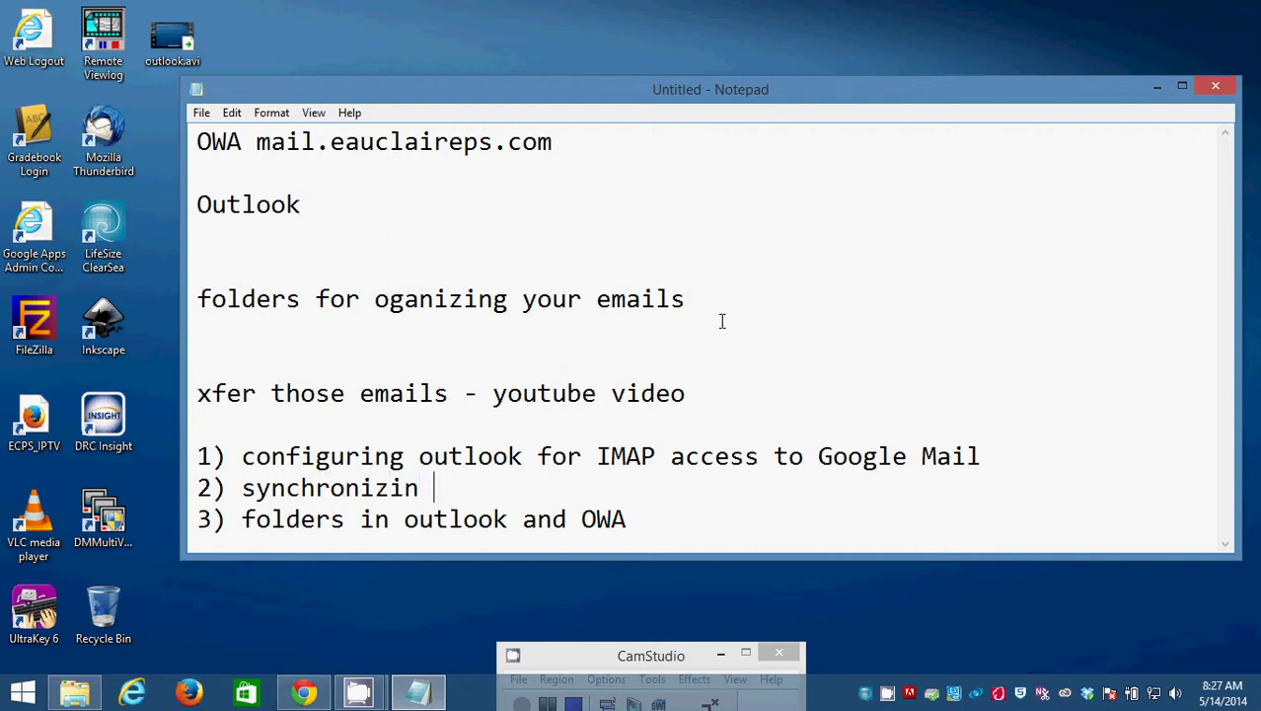
key("BackSpace")
type("g outlook mail ")
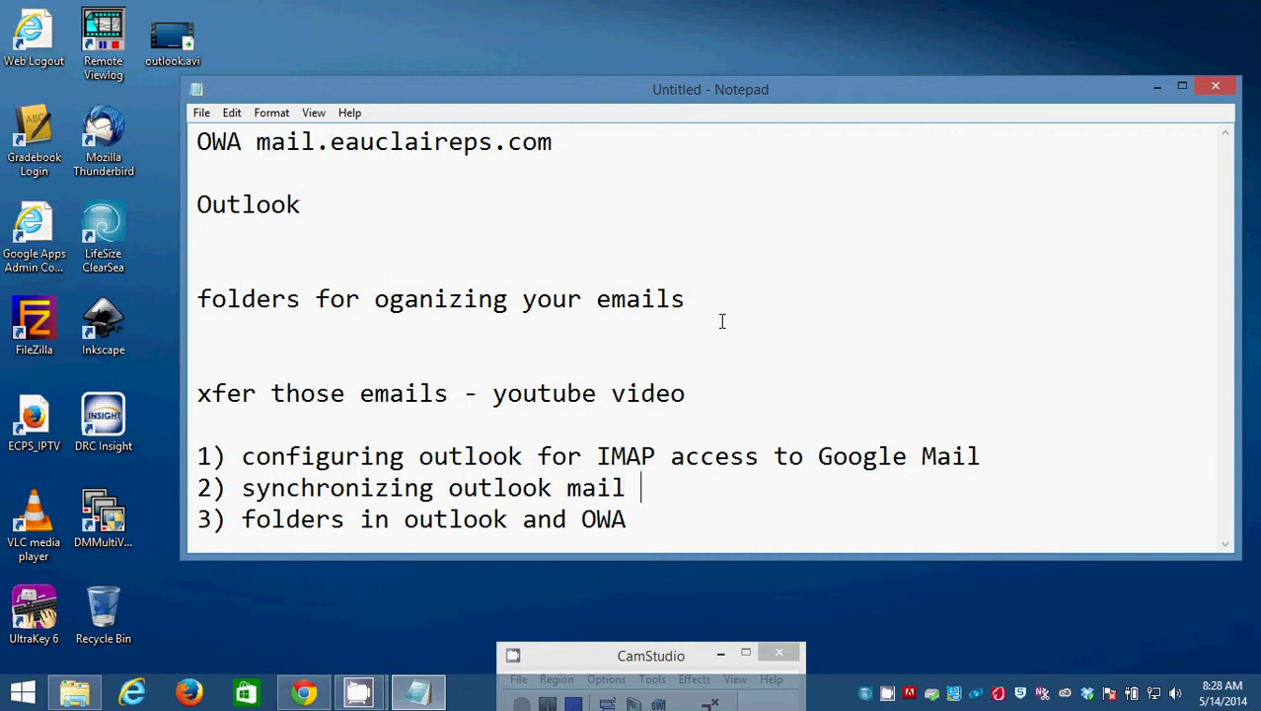
type("fold")
type("to ")
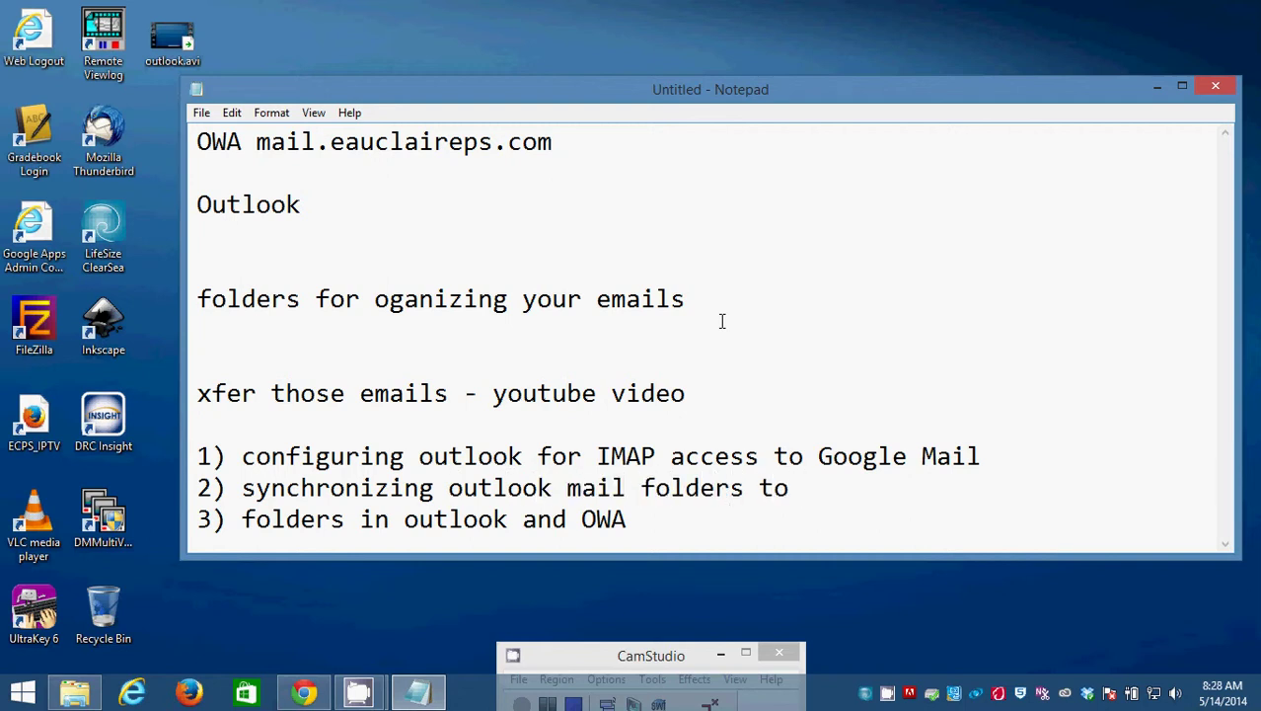
type("Google Mail")
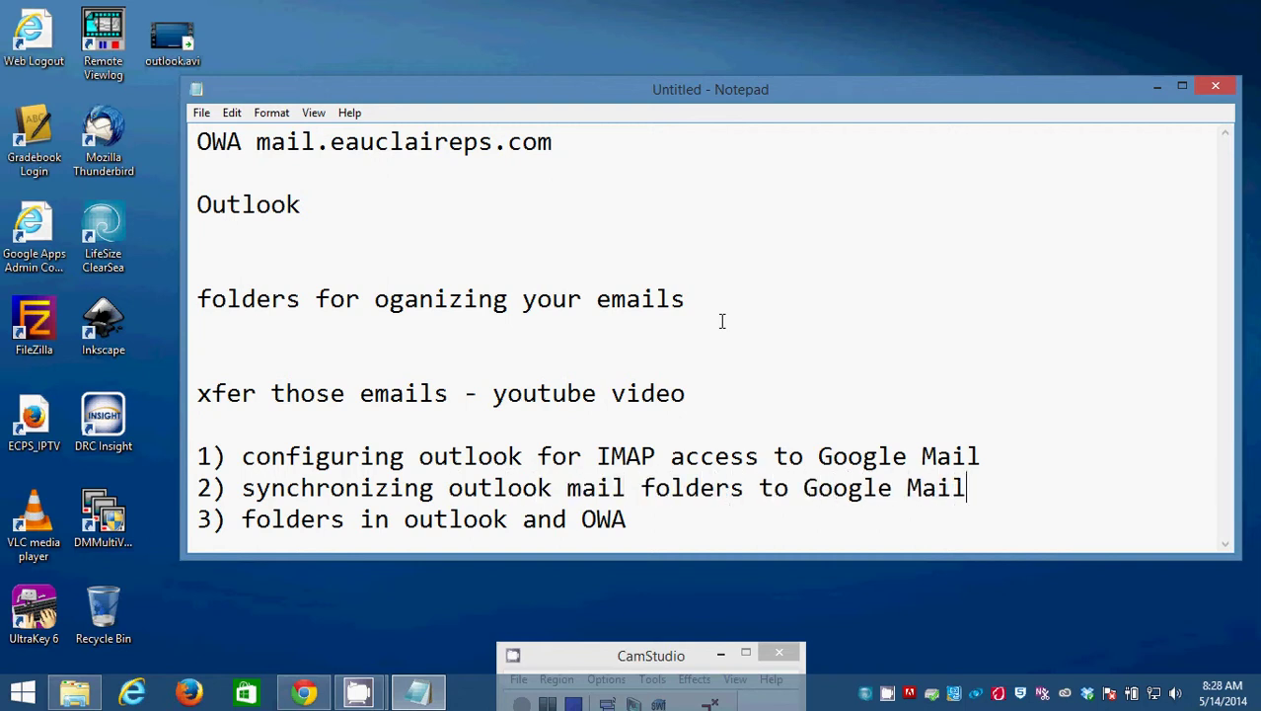
Add blank lines below the list, minimize Notepad, and move the CamStudio recorder to the upper right.
key("Return")
key("Return")
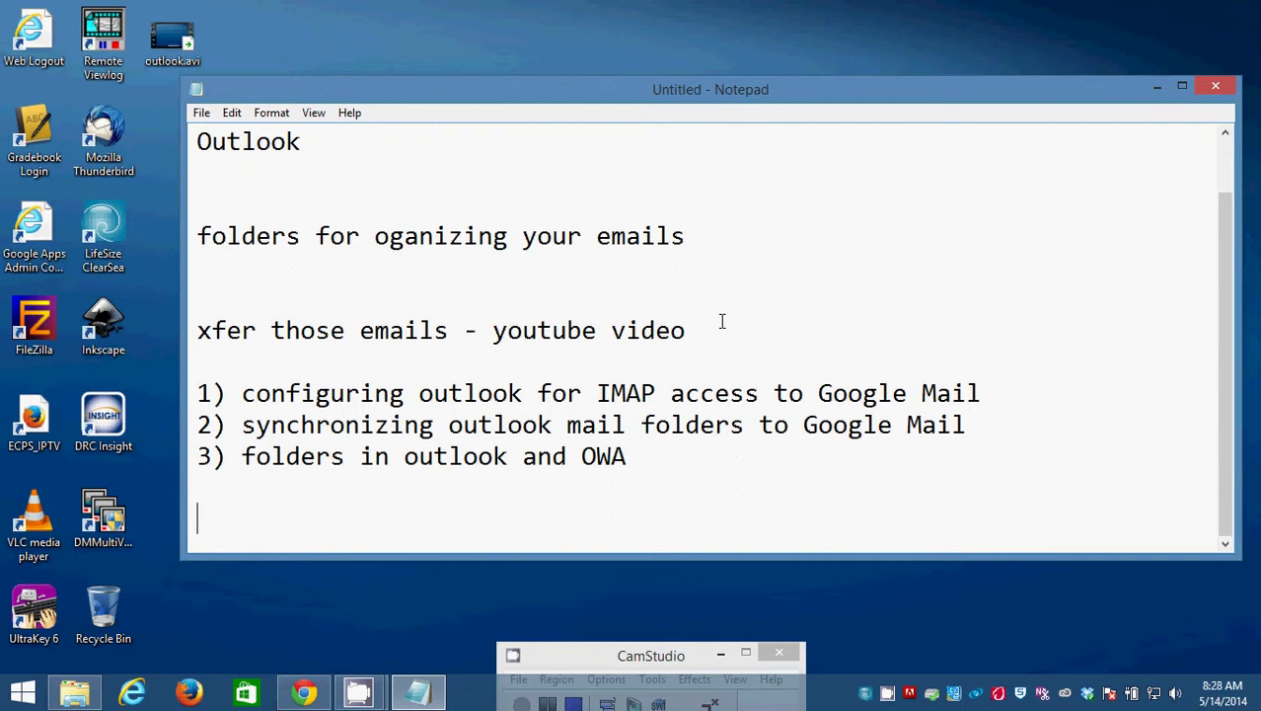
key("Up")
key("Up")
key("Up")
key("Up")
key("Down")
key("Down")
key("Down")
key("Down")
key("Up")
key("Up")
key("Up")
key("Up")
key("Up")
key("Up")
key("Up")
key("Down")
key("Down")
key("Down")
key("Down")
key("Down")
key("Down")
key("Down")
left_click(1157, 86)
left_click_drag(578, 648, 931, 73)
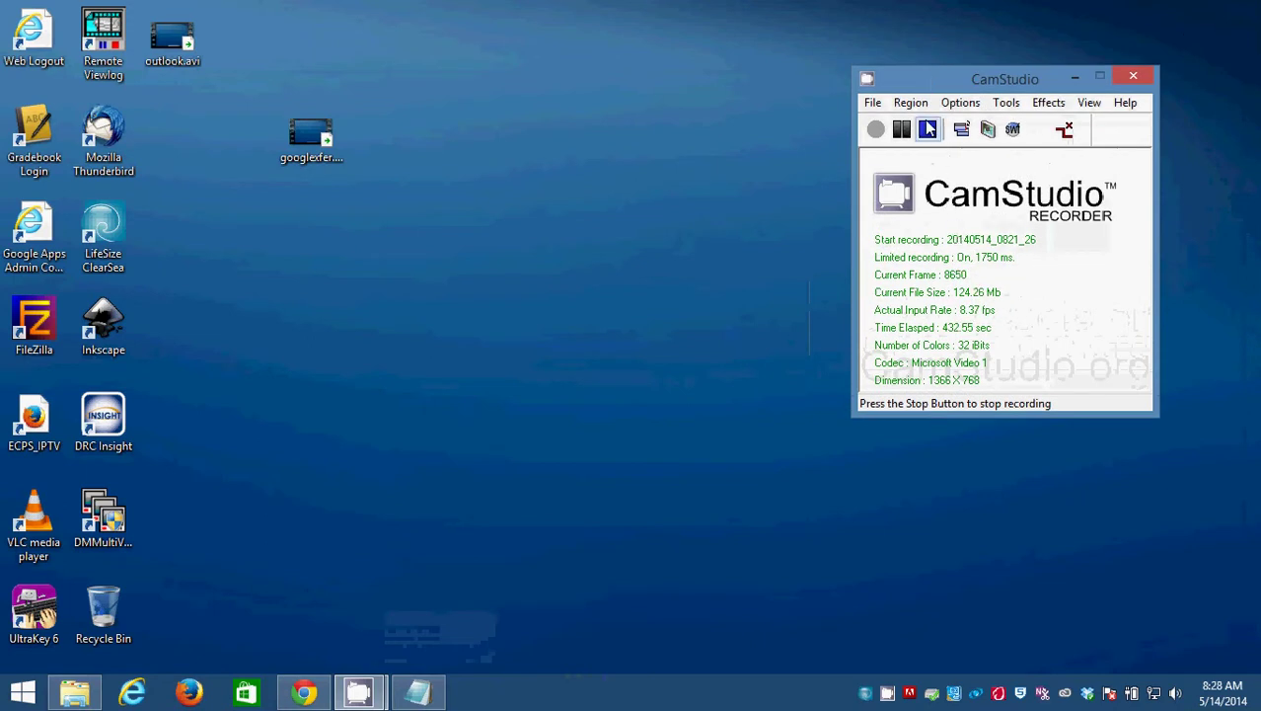